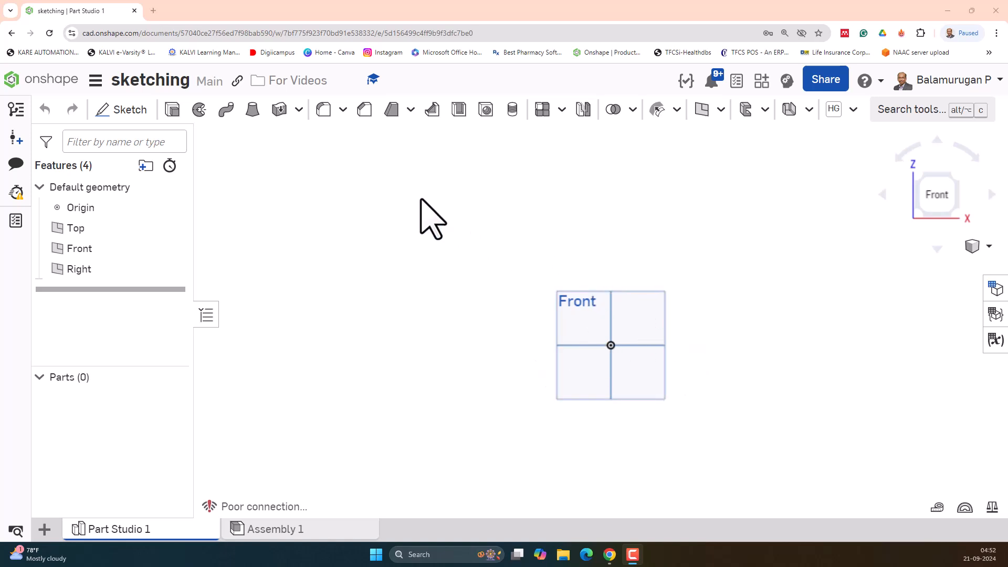
Step: Start a new sketch on the Front plane
left_click(131, 113)
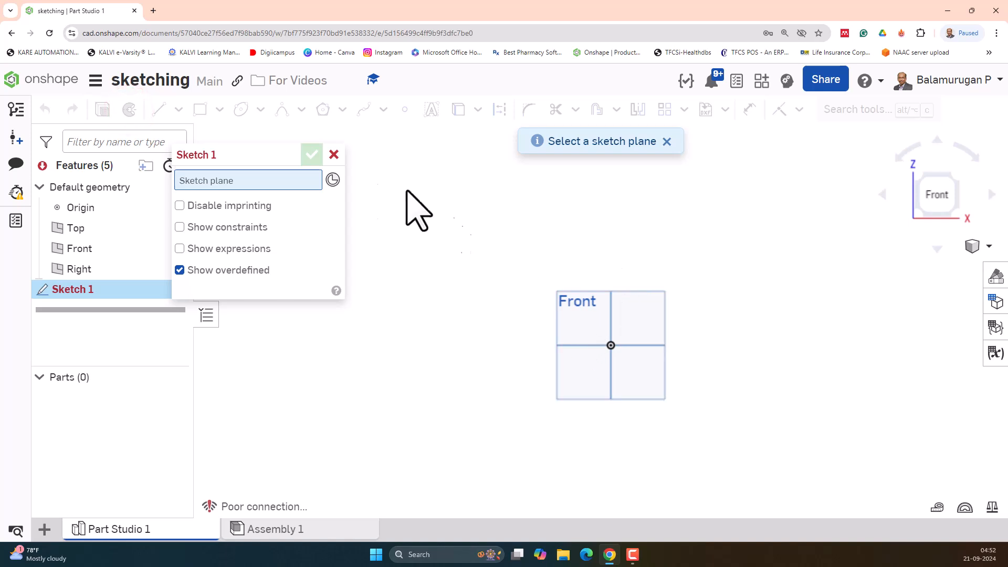
right_click_drag(714, 443, 710, 400)
left_click(571, 314)
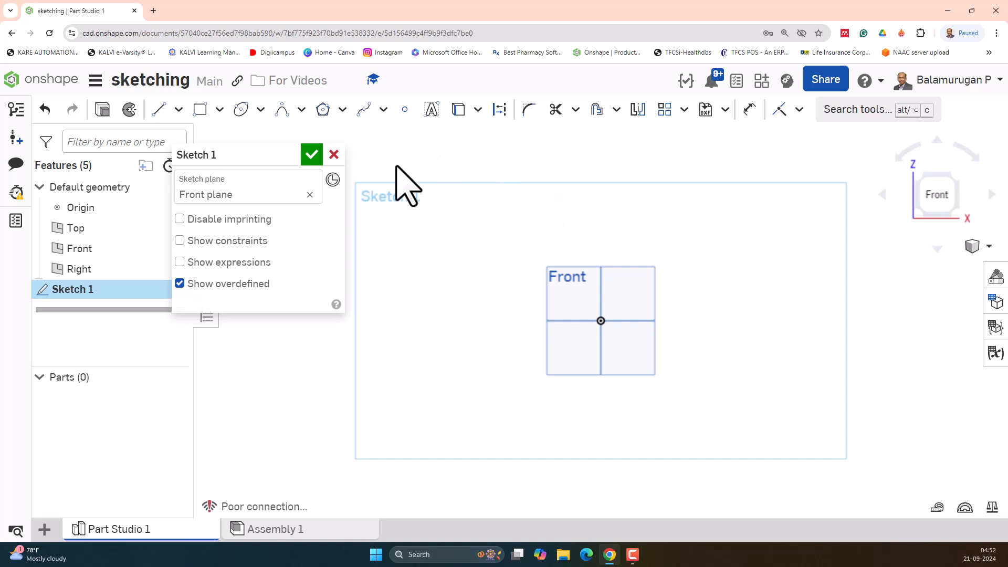
scroll(599, 300, "up", 3)
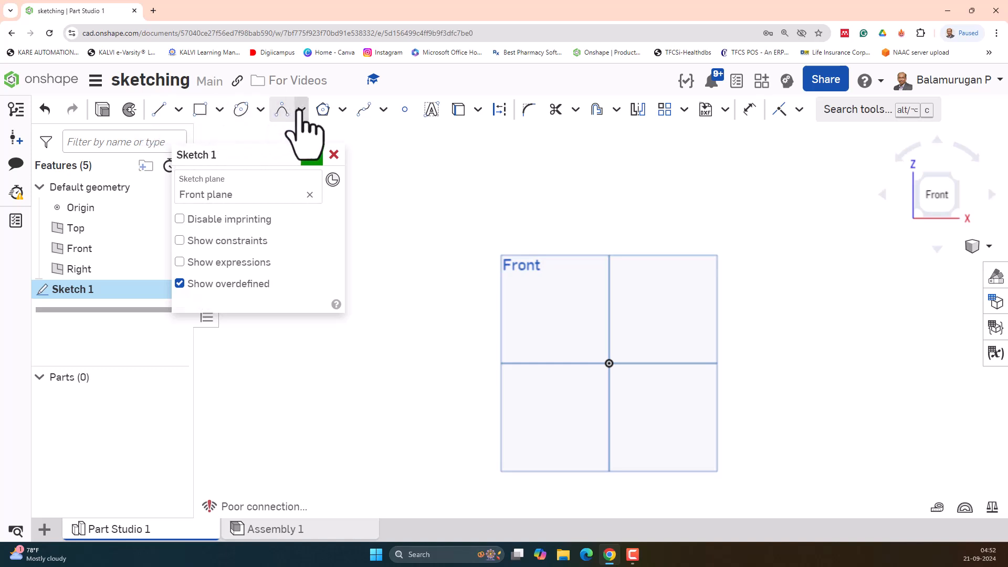
Step: Start an inscribed polygon centred on the origin, with a circle diameter of about 76 mm
left_click(345, 108)
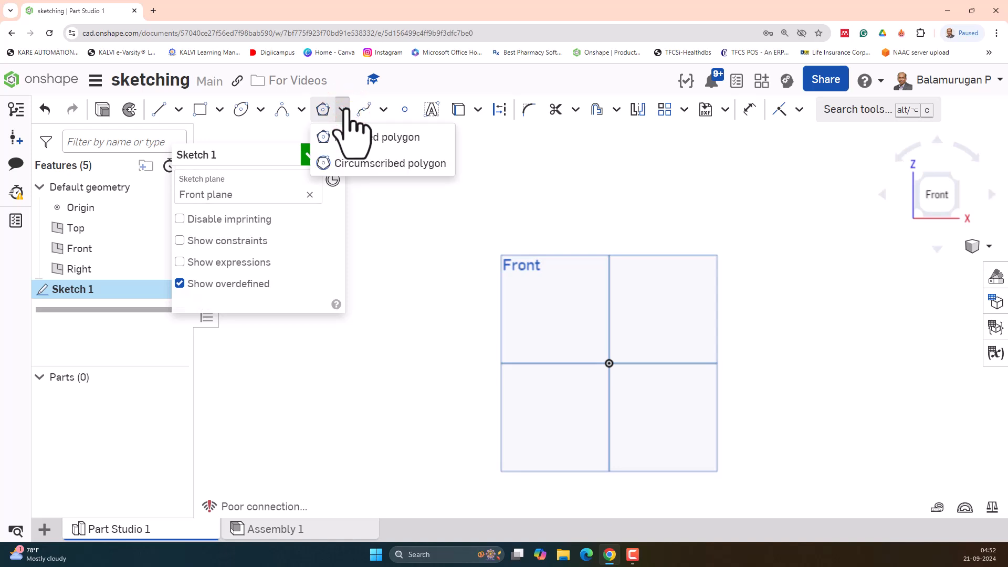
left_click(387, 137)
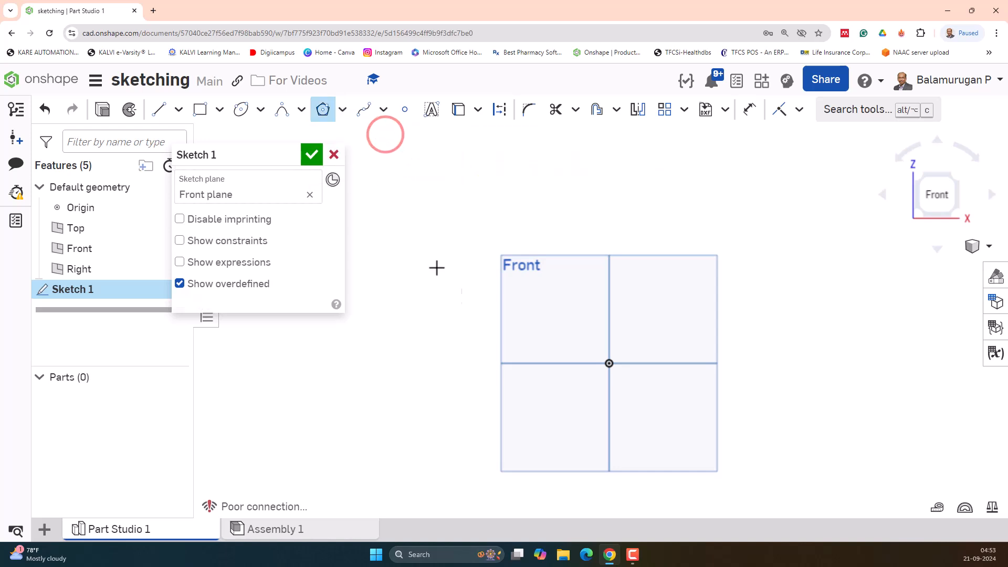
left_click(609, 362)
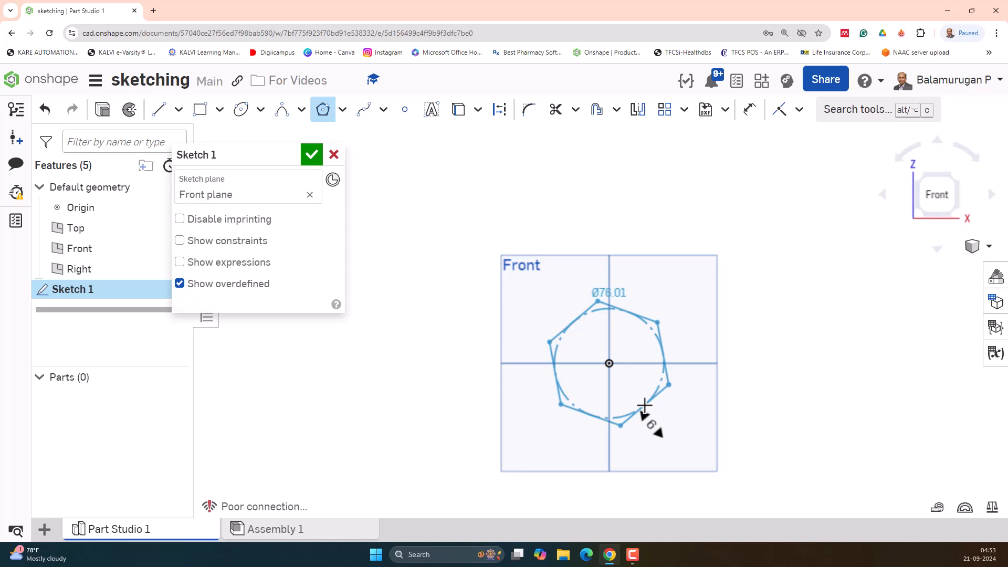
Step: Try various side counts between 3 and 15 on the polygon preview around the origin
key("Down")
key("Down")
key("Down")
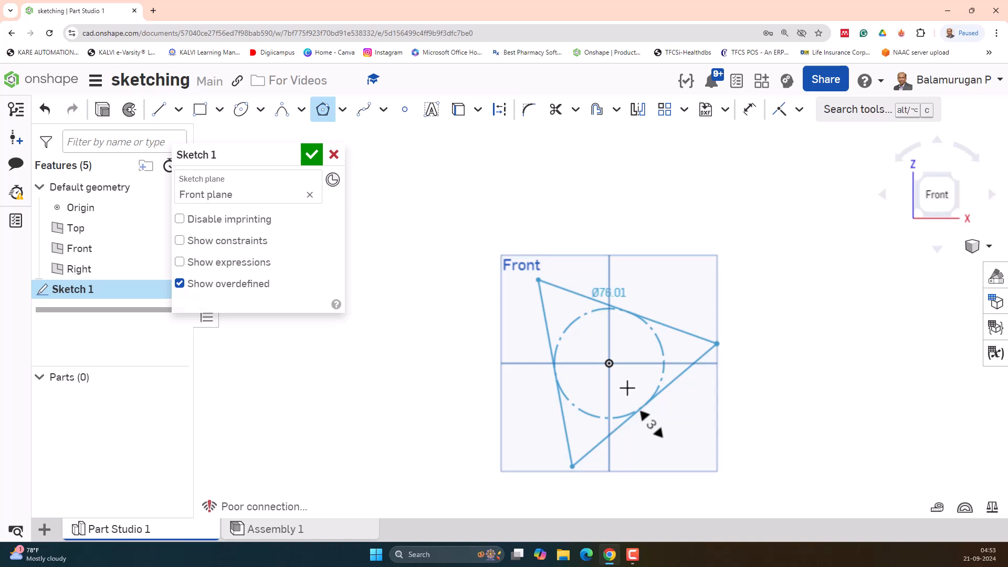
key("Up")
key("Up")
key("Up")
key("Up")
key("Up")
key("Up")
key("Up")
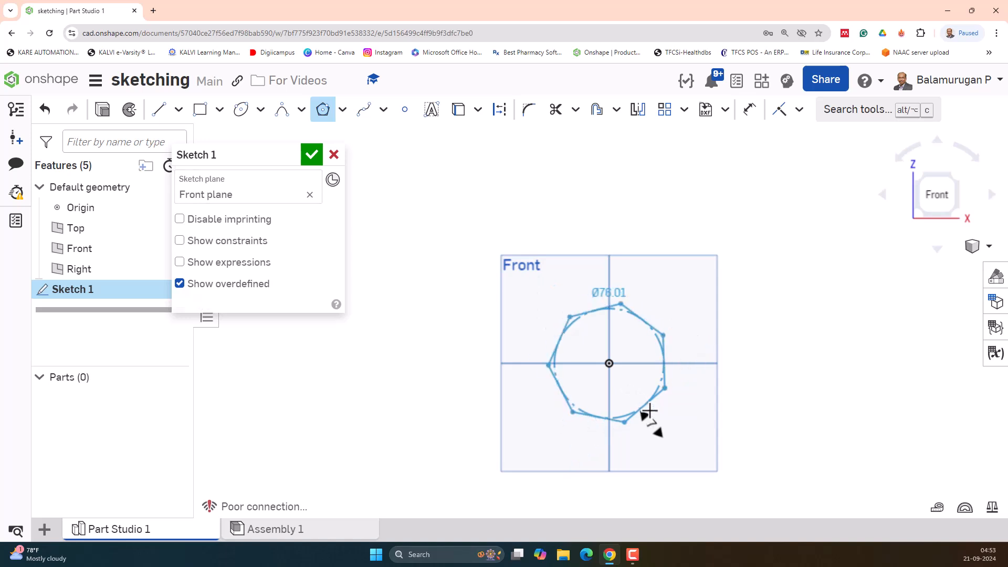
key("Up")
key("Up")
key("Up")
key("Up")
key("Up")
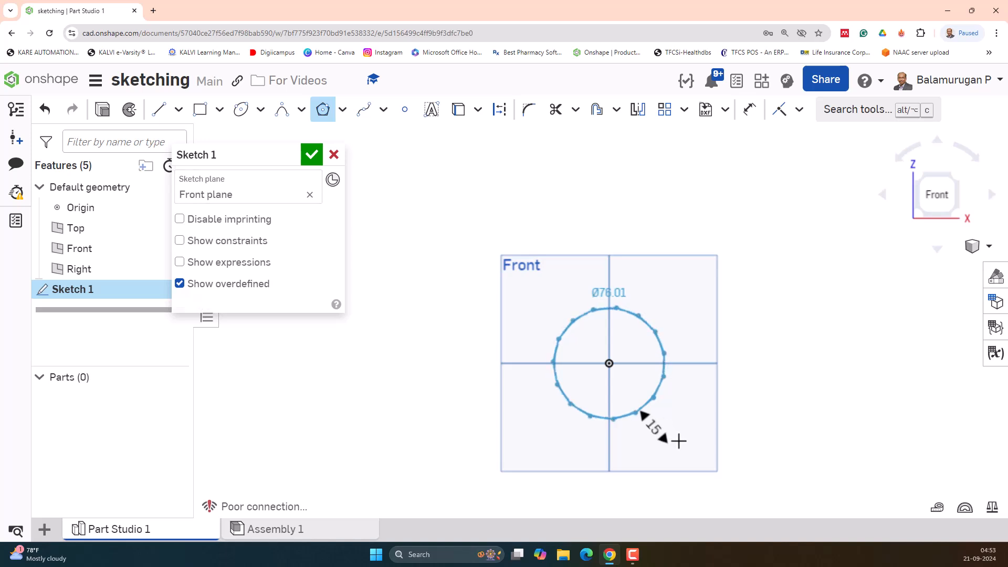
key("Down")
key("Down")
key("Down")
key("Down")
key("Down")
key("Down")
key("Down")
key("Down")
key("Down")
key("Down")
key("Down")
key("Down")
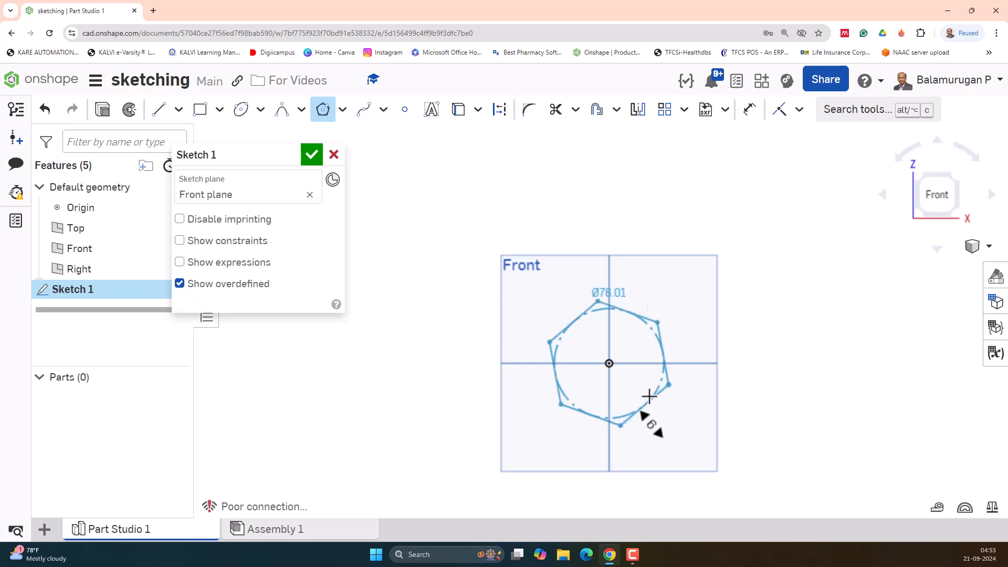
key("Up")
key("Up")
key("Up")
key("Up")
key("Up")
key("Up")
key("Up")
key("Down")
key("Down")
key("Down")
key("Down")
key("Down")
key("Down")
key("Down")
key("Up")
key("Up")
key("Up")
key("Up")
key("Up")
key("Up")
key("Up")
key("Down")
key("Down")
key("Down")
key("Down")
key("Down")
key("Down")
key("Down")
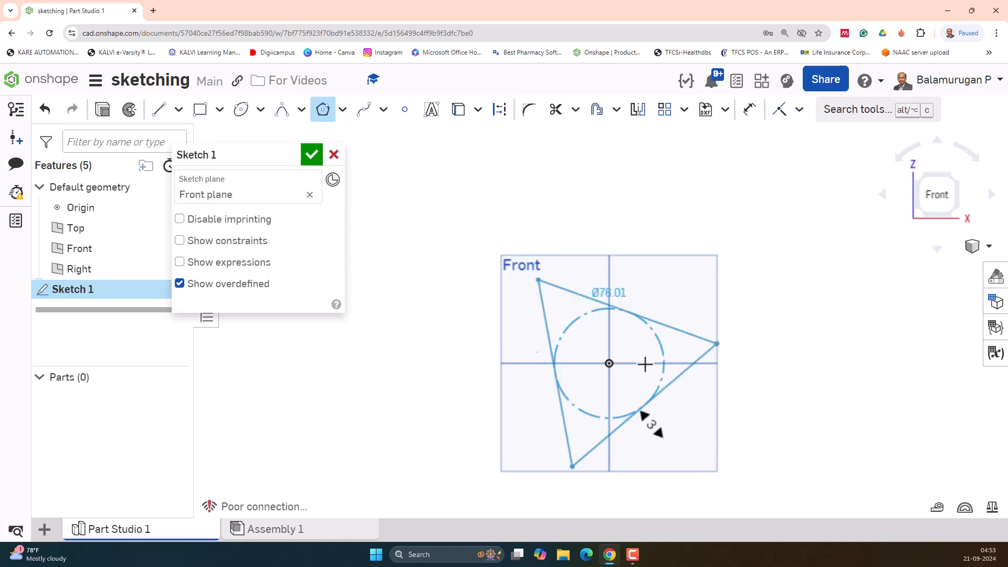
key("Up")
key("Up")
key("Up")
key("Up")
key("Up")
key("Up")
key("Up")
key("Up")
key("Up")
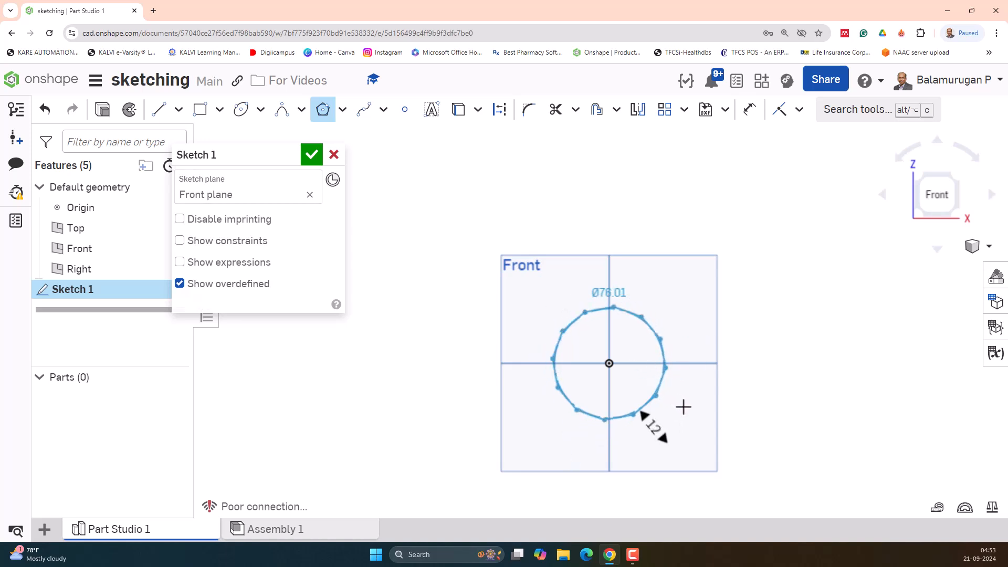
Step: Reduce the polygon preview to 4 sides, place it around the origin and leave the polygon tool
key("Down")
key("Down")
key("Down")
key("Down")
key("Down")
key("Down")
key("Down")
key("Down")
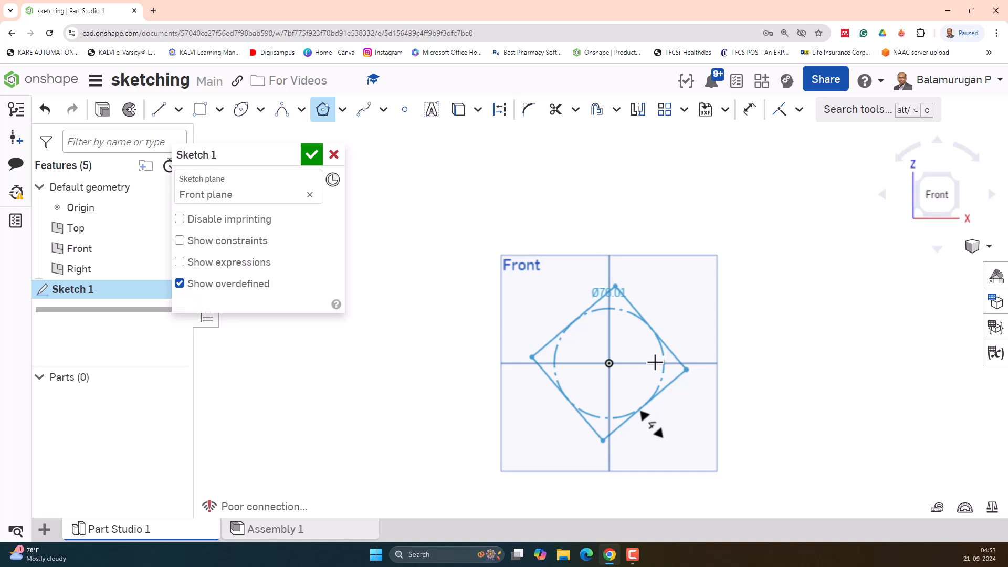
left_click(655, 362)
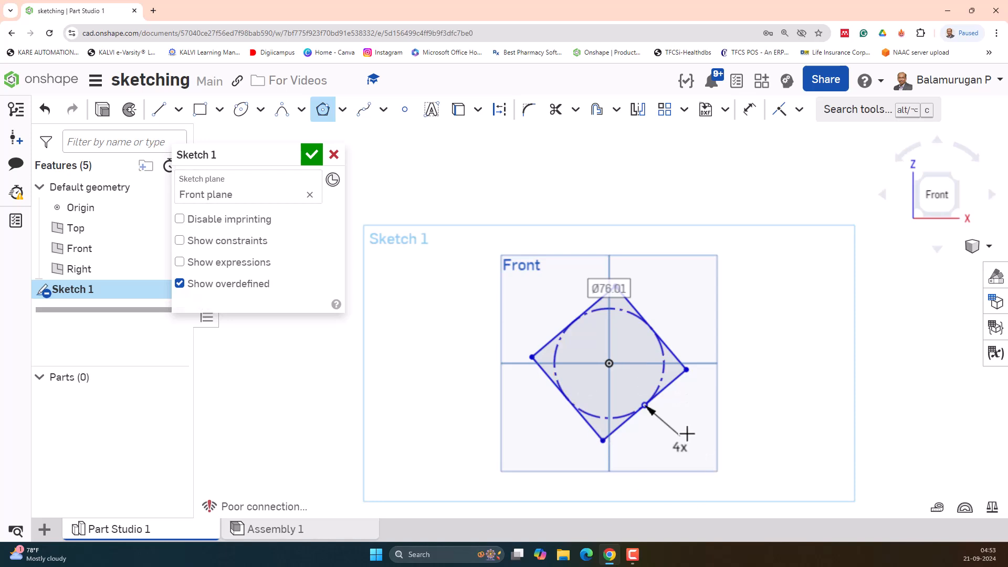
key("Escape")
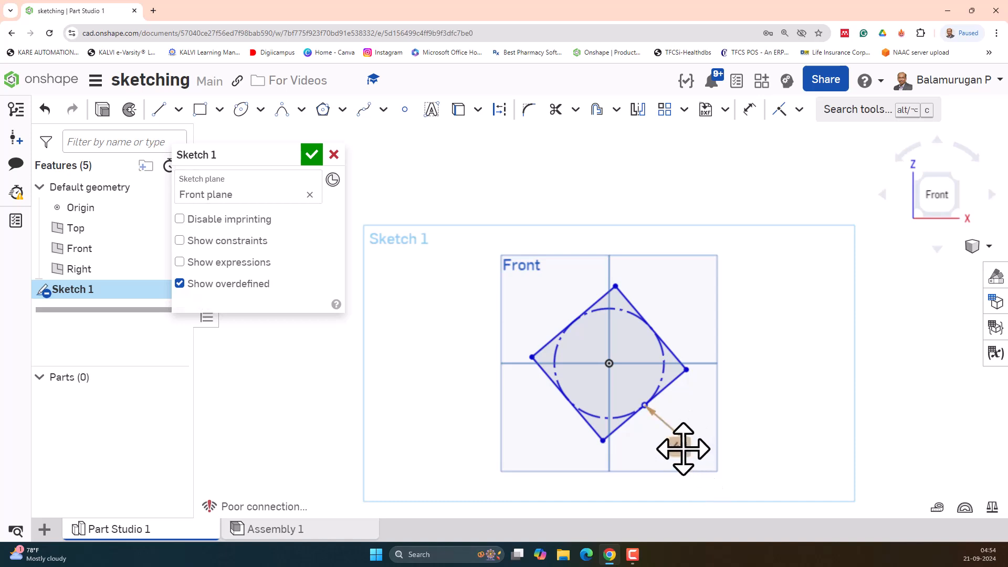
Step: Change the side count of the polygon at the origin first to 5 and finally to 6
double_click(682, 448)
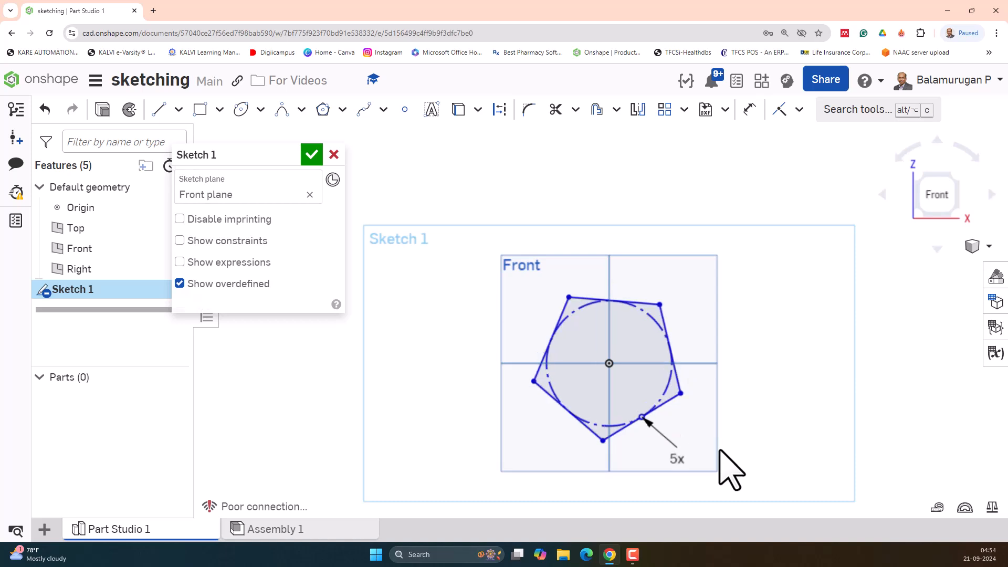
double_click(677, 460)
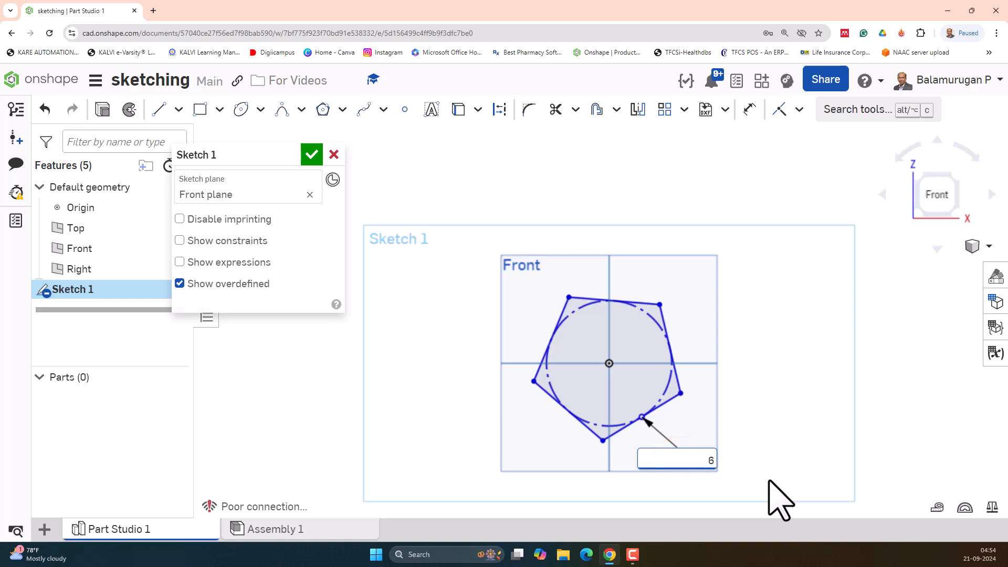
type("6")
key("Return")
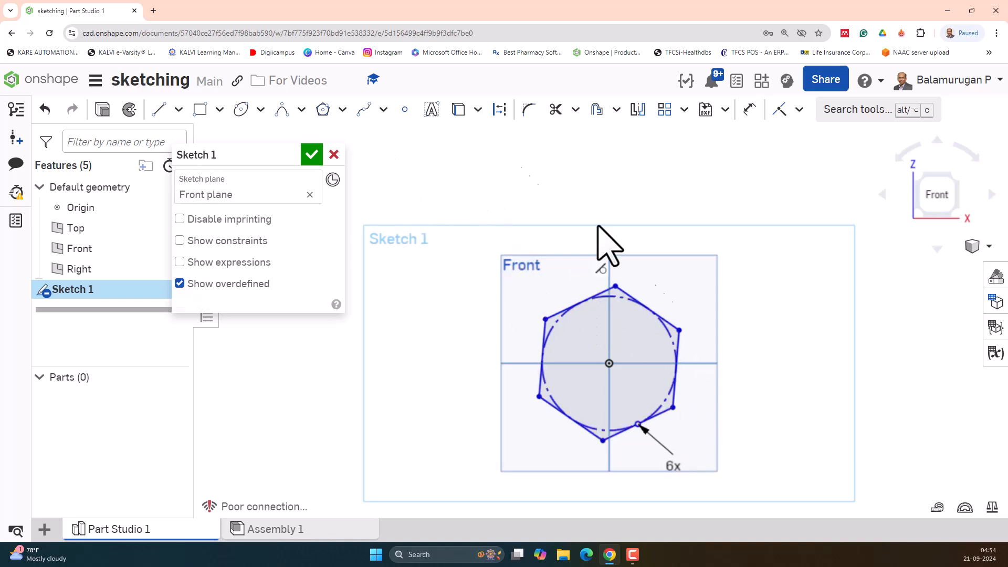
Step: Sketch a four-sided circumscribed polygon beside the hexagon, level with the origin, with a circle diameter of about 93 mm
left_click(344, 110)
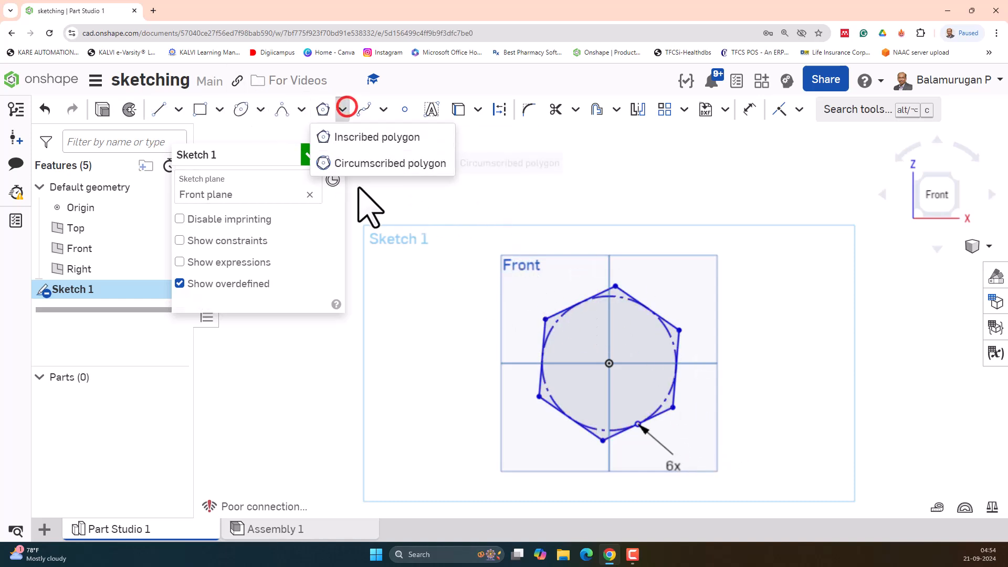
left_click(389, 165)
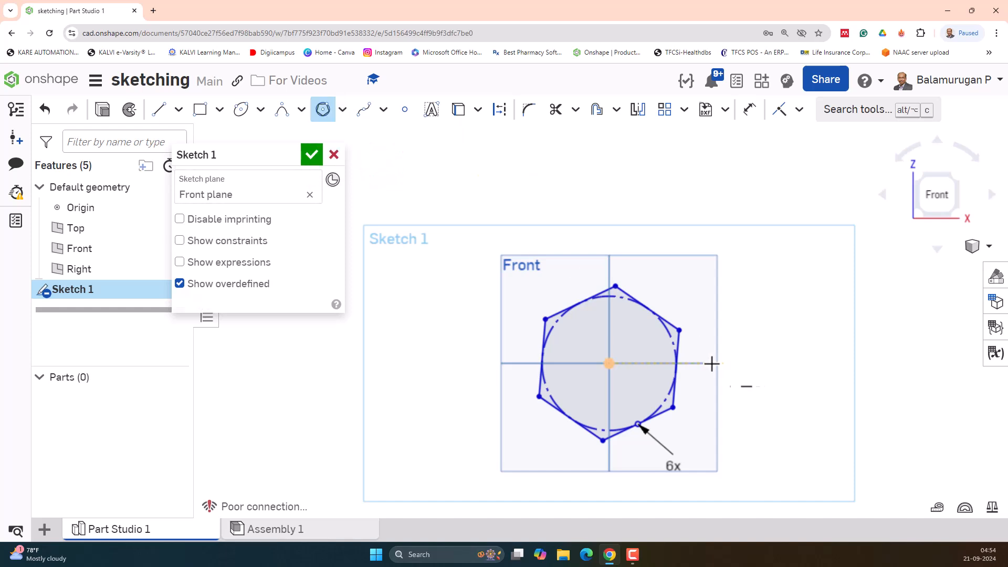
left_click(762, 362)
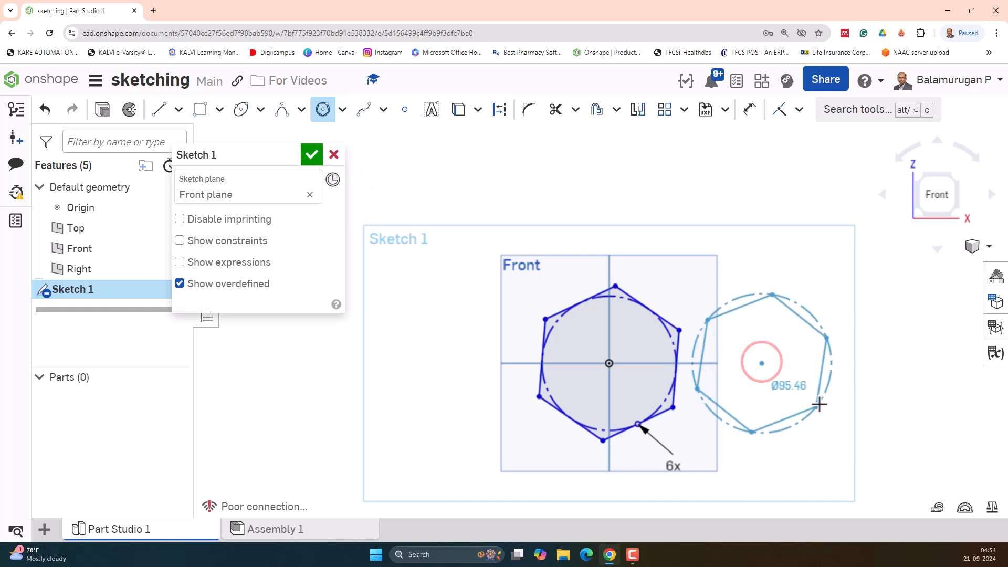
left_click(821, 396)
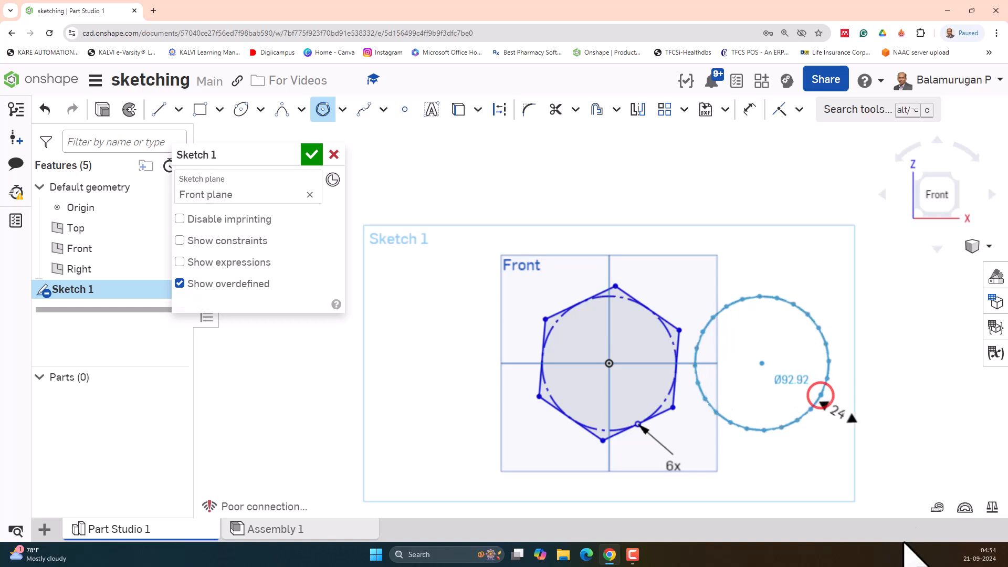
left_click(788, 412)
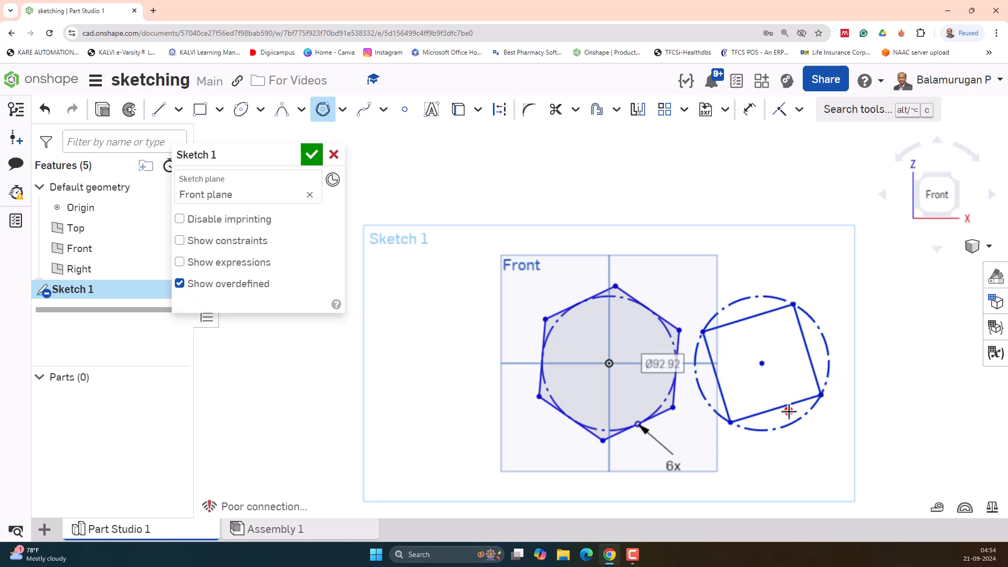
key("Escape")
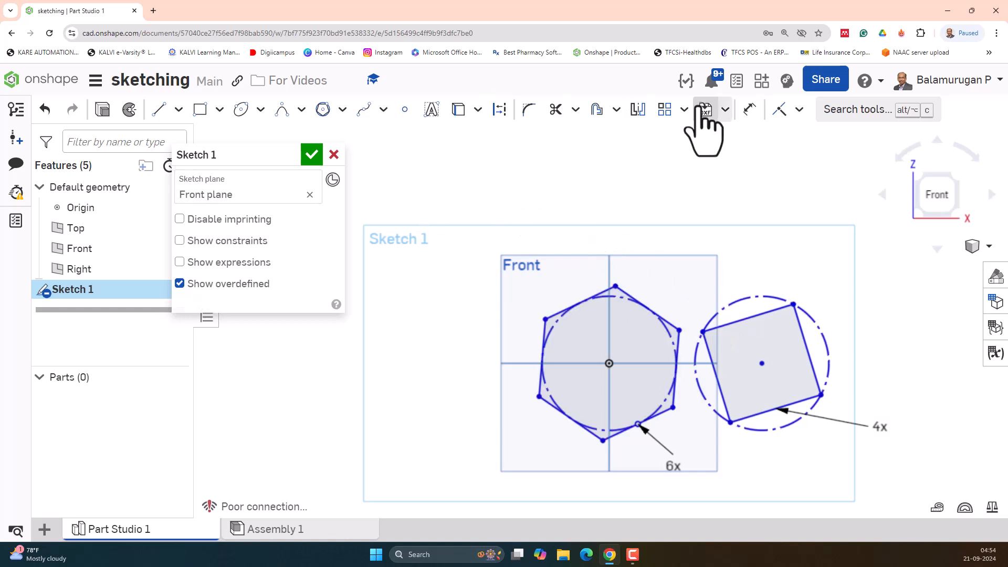
Step: Dimension the hexagon's construction circle to a diameter of 90 mm
left_click(751, 110)
left_click(560, 320)
left_click(546, 267)
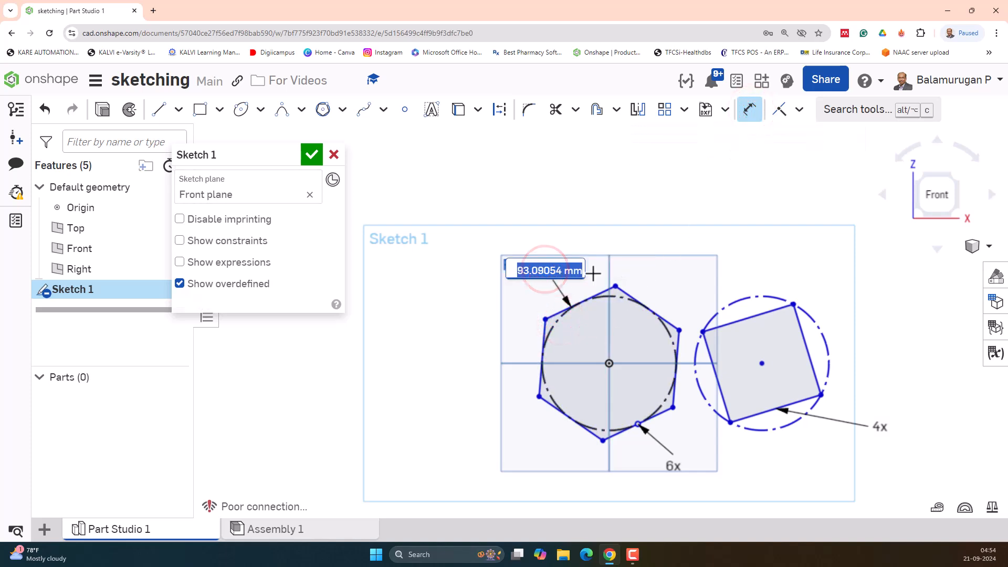
type("10")
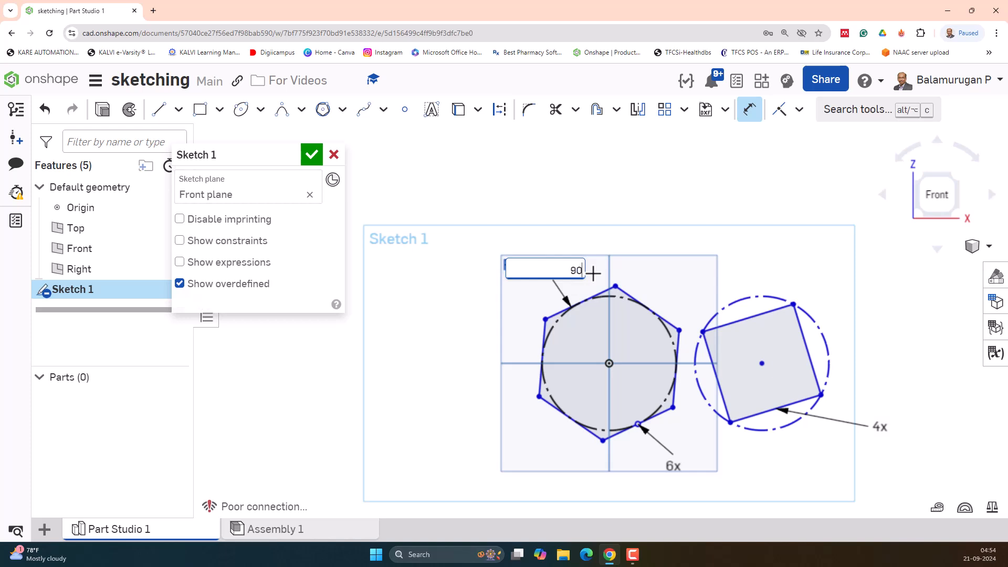
key("Return")
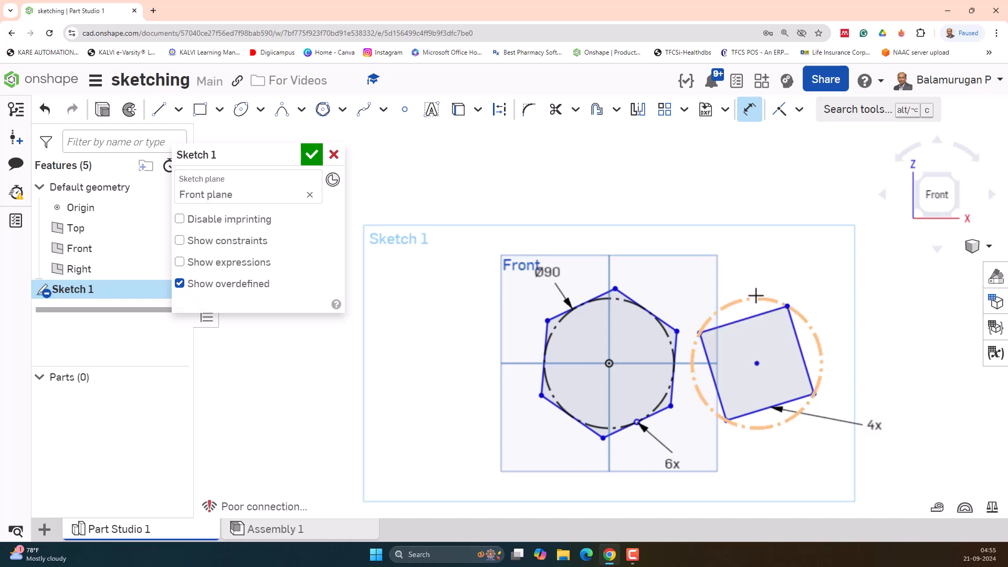
Step: Dimension the square's upper side at 60 mm, and change that dimension to 50 mm
left_click(805, 317)
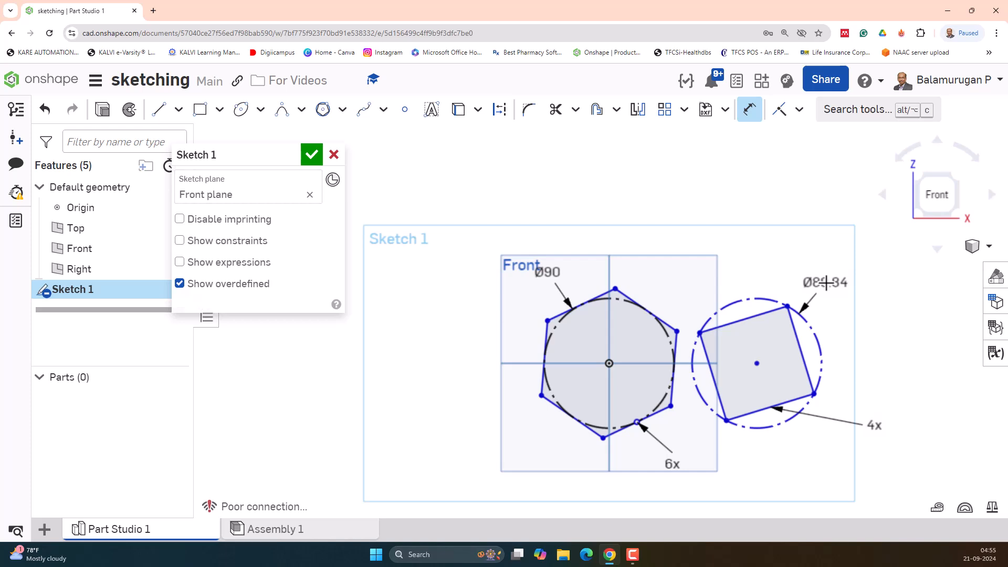
key("Escape")
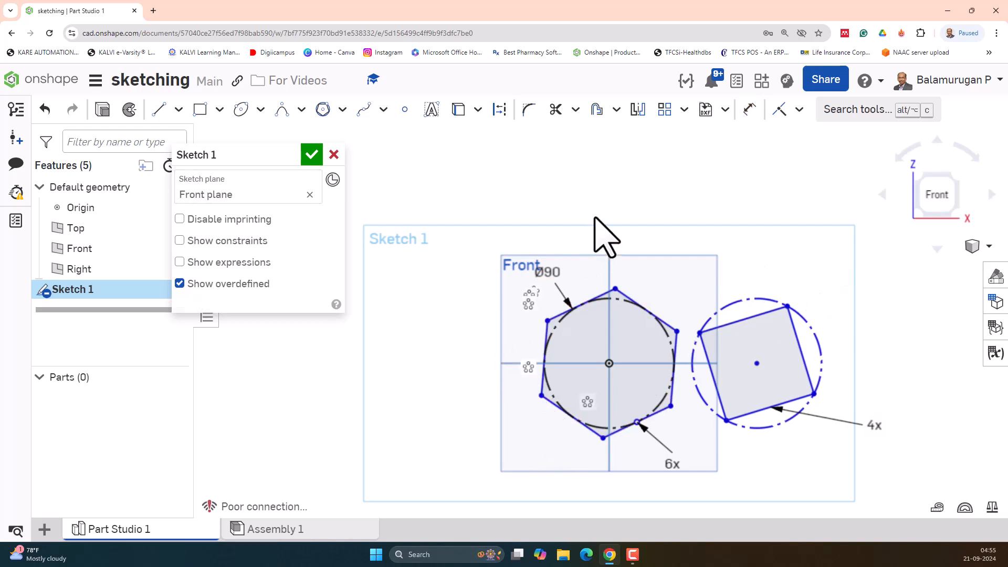
left_click(749, 108)
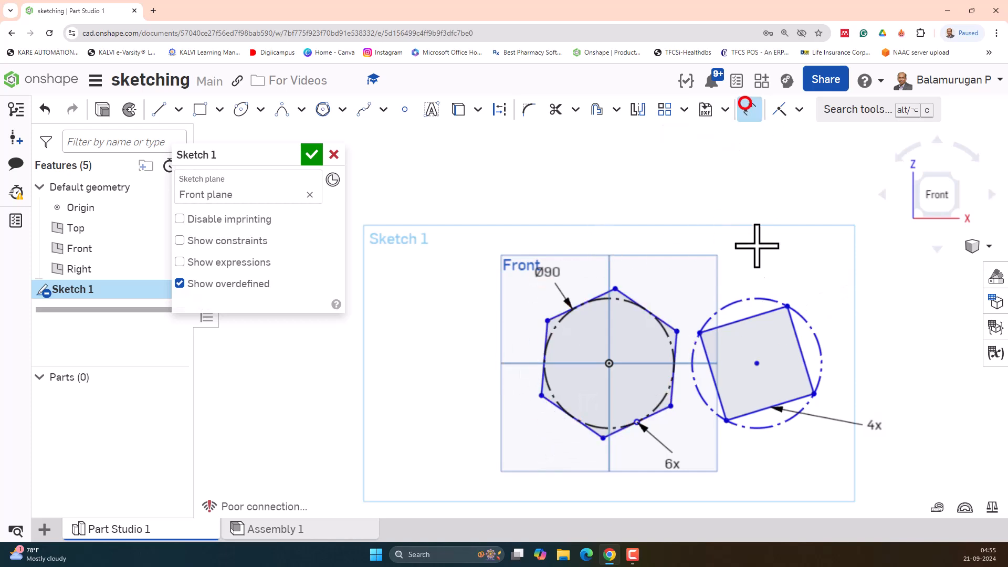
left_click(750, 317)
left_click(738, 251)
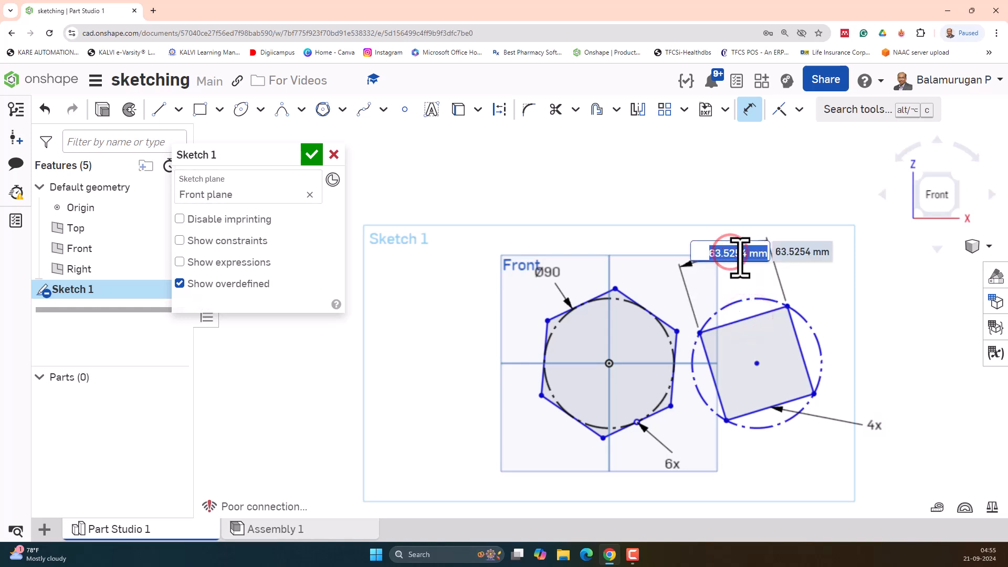
type("60")
key("Return")
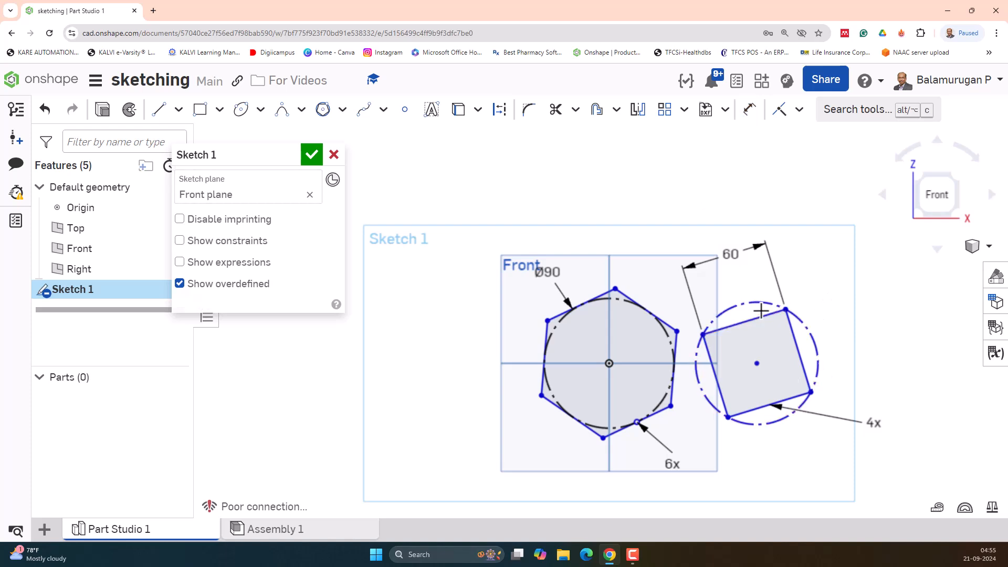
double_click(731, 254)
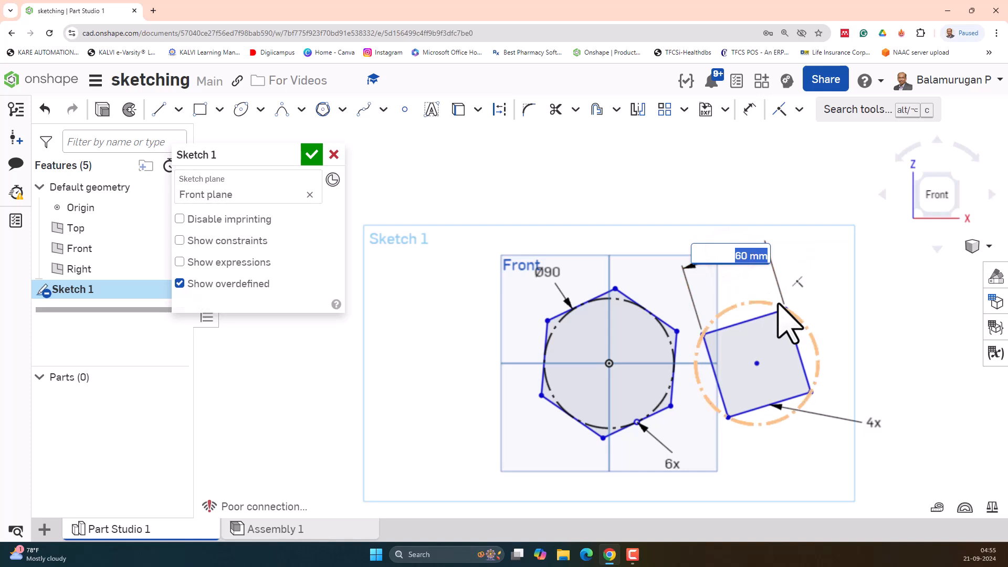
key("Escape")
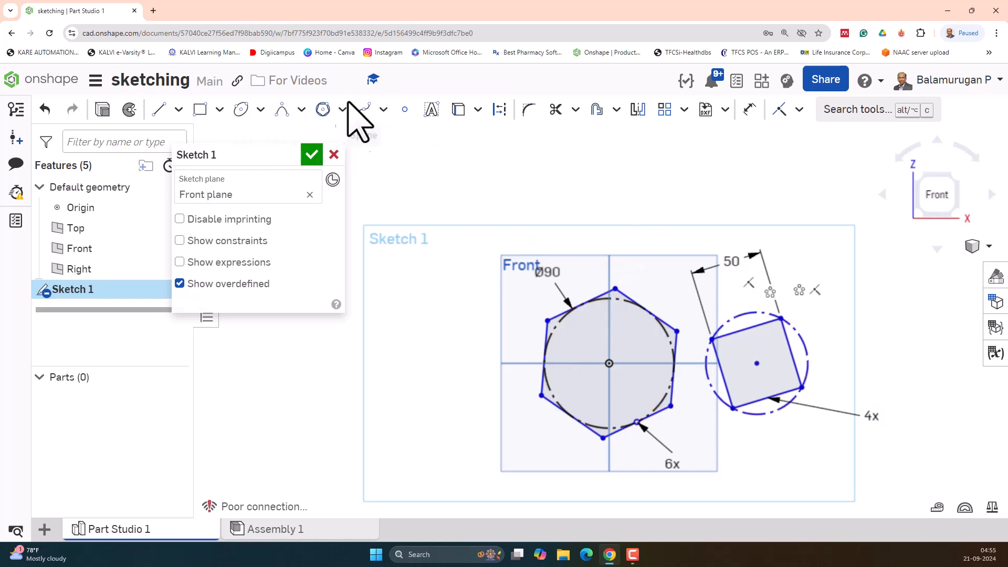
Step: Sketch an open seven-point spline that starts beside the hexagon, dips once and then rises to run above it
left_click(384, 110)
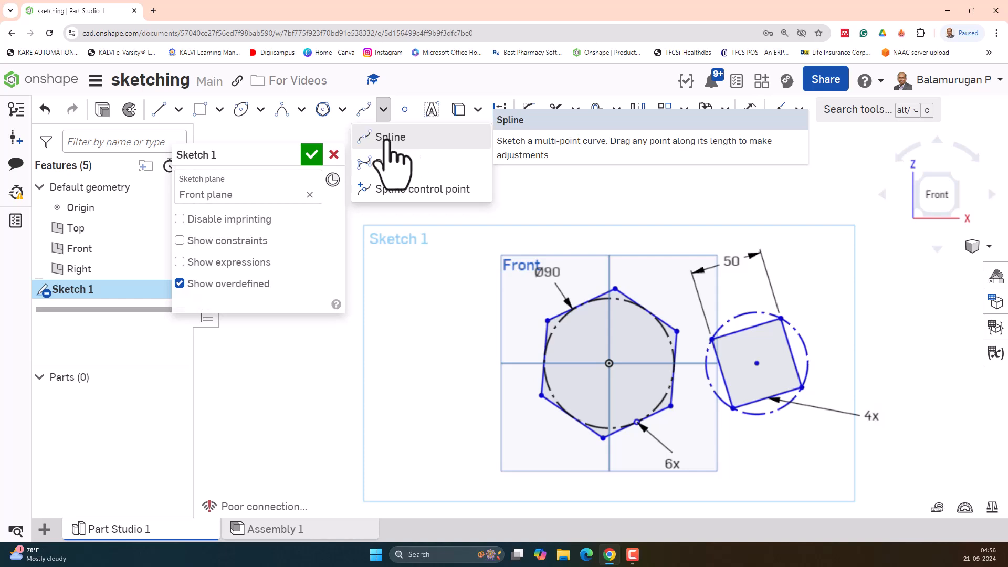
left_click(389, 153)
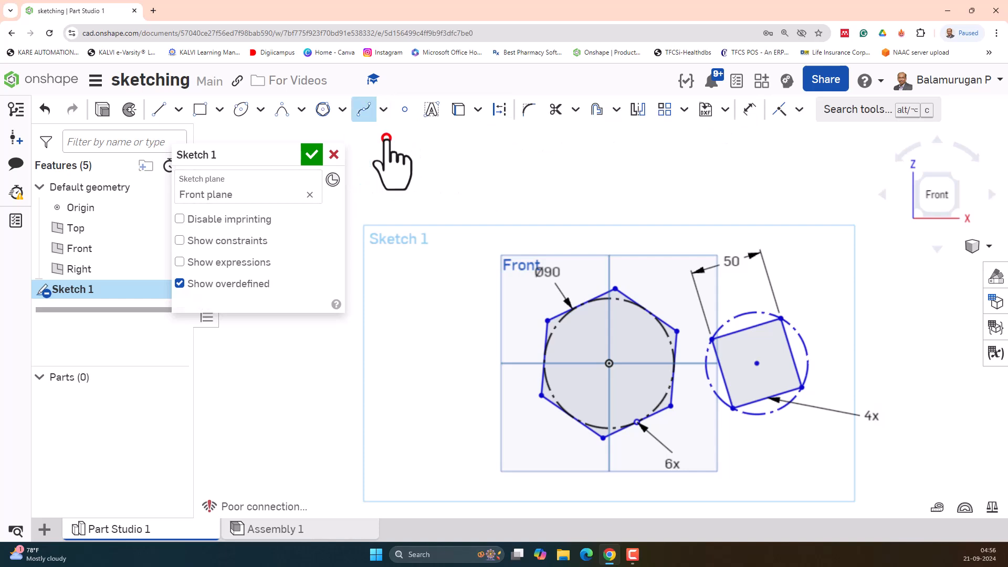
left_click(353, 405)
left_click(382, 328)
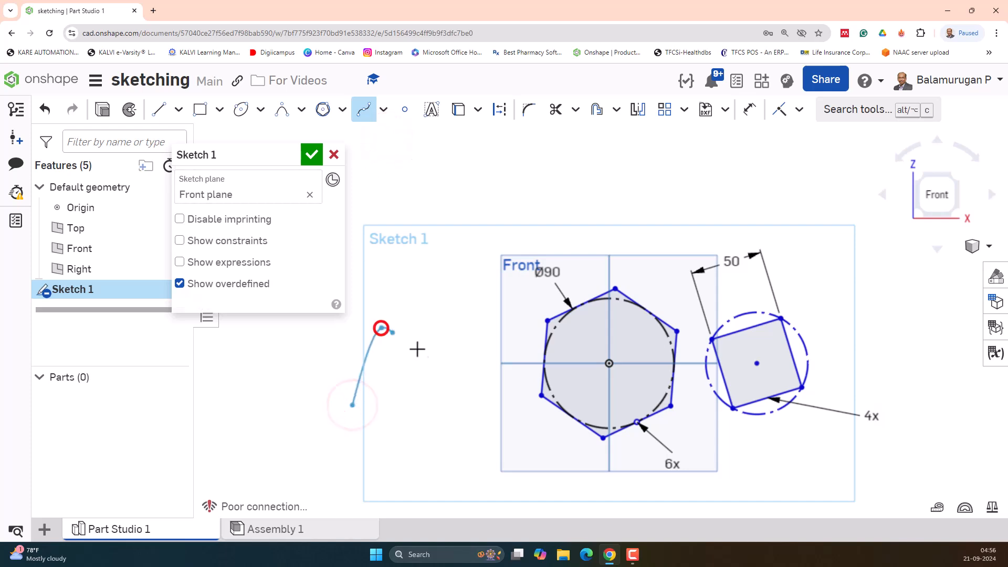
left_click(456, 362)
left_click(461, 291)
left_click(500, 228)
left_click(590, 205)
left_click(696, 208)
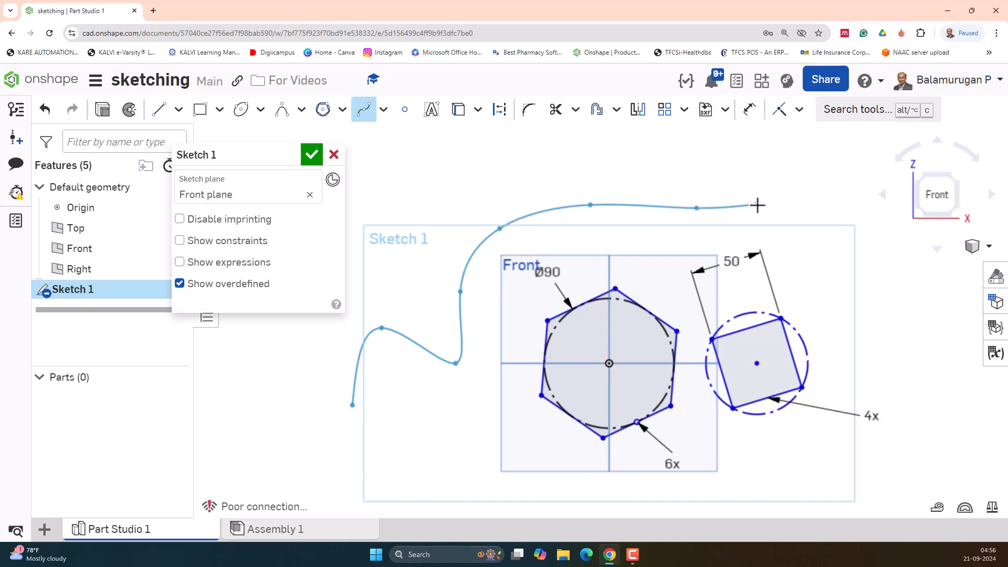
key("Escape")
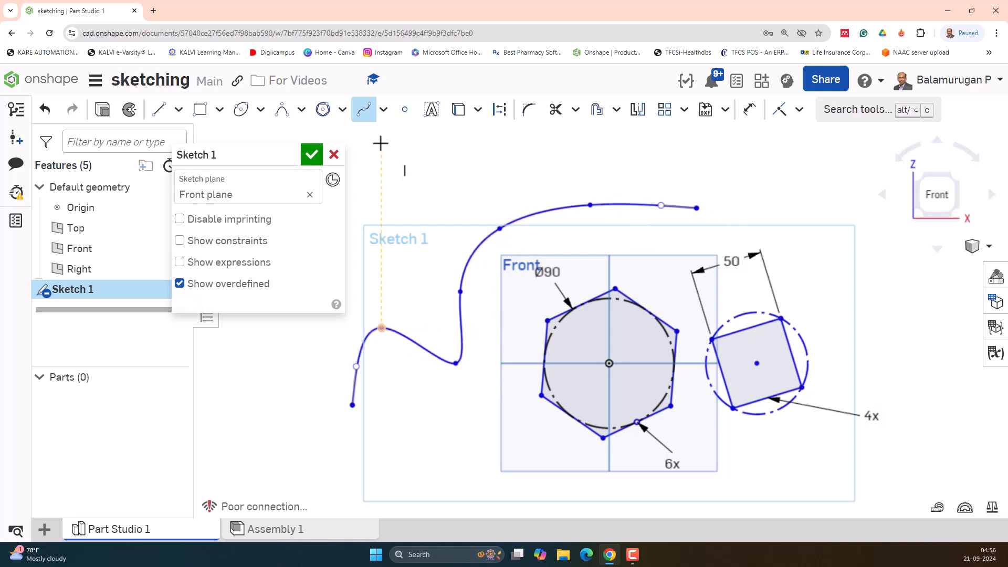
Step: Sketch an open Bezier curve with seven control points, running beneath the first spline and across below the hexagon
left_click(384, 109)
left_click(387, 160)
left_click(359, 479)
left_click(388, 430)
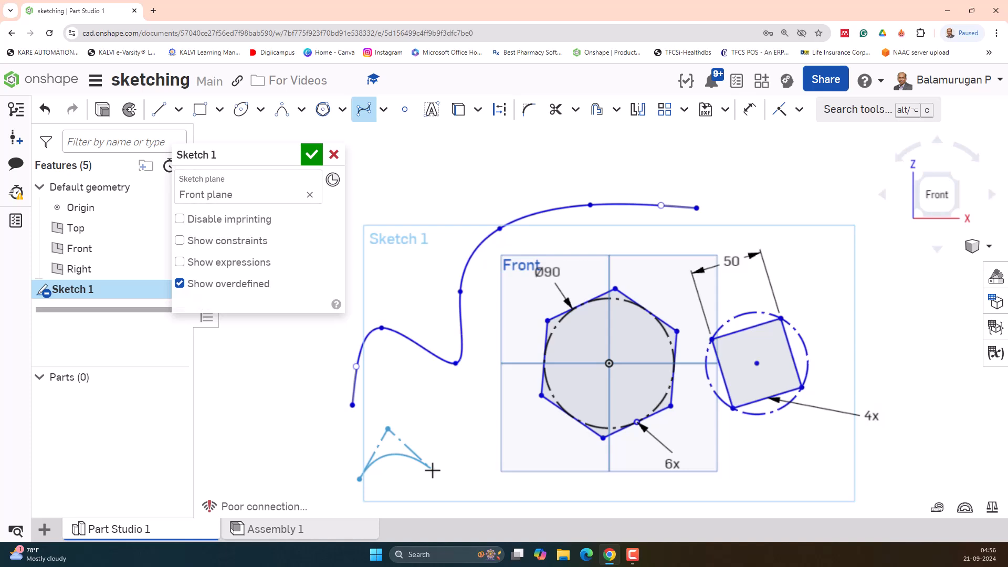
left_click(433, 471)
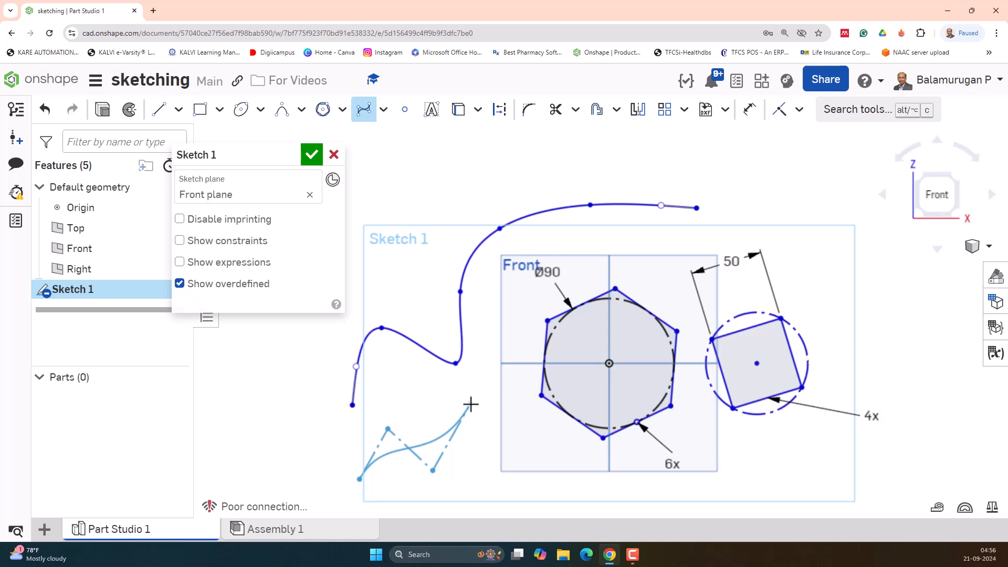
left_click(471, 404)
left_click(525, 445)
left_click(609, 514)
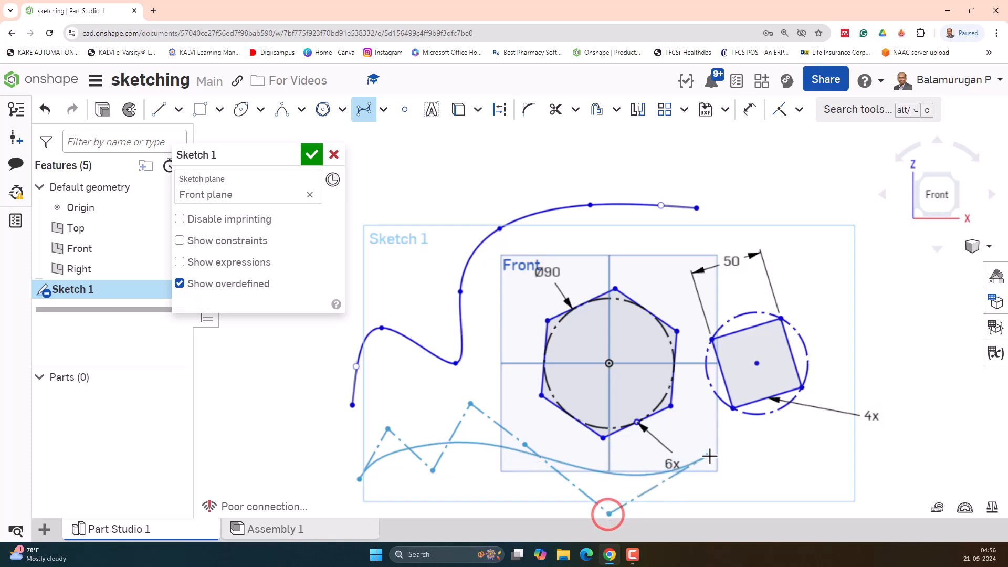
double_click(709, 456)
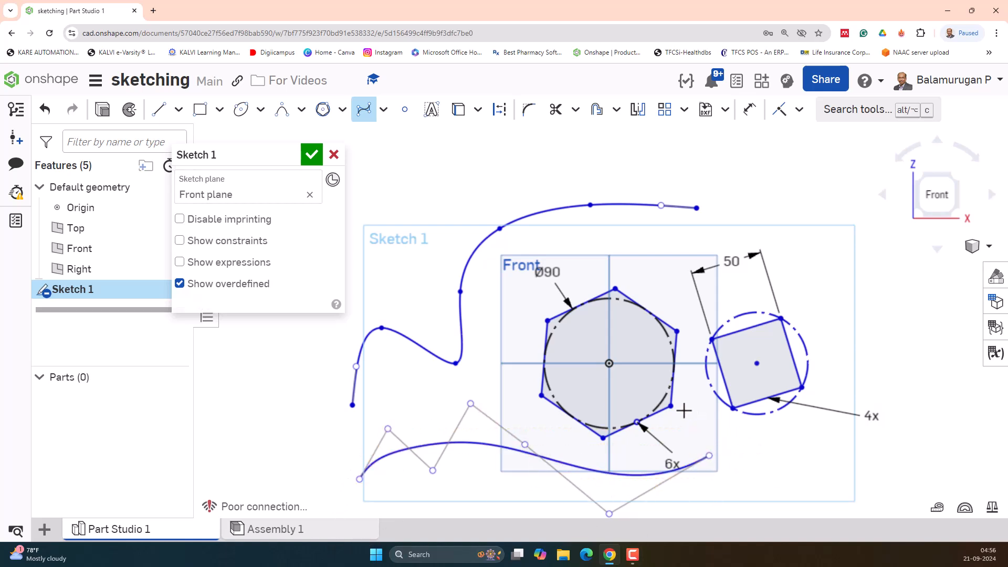
Step: Add a spline control point on the upper spline between its fifth and sixth points, and pull it slightly downward
left_click(384, 111)
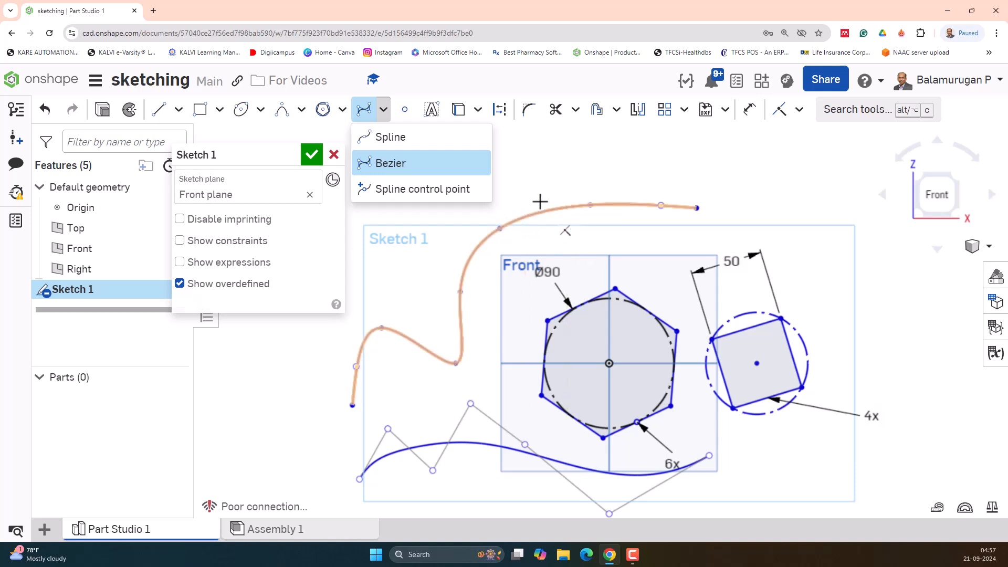
left_click(410, 190)
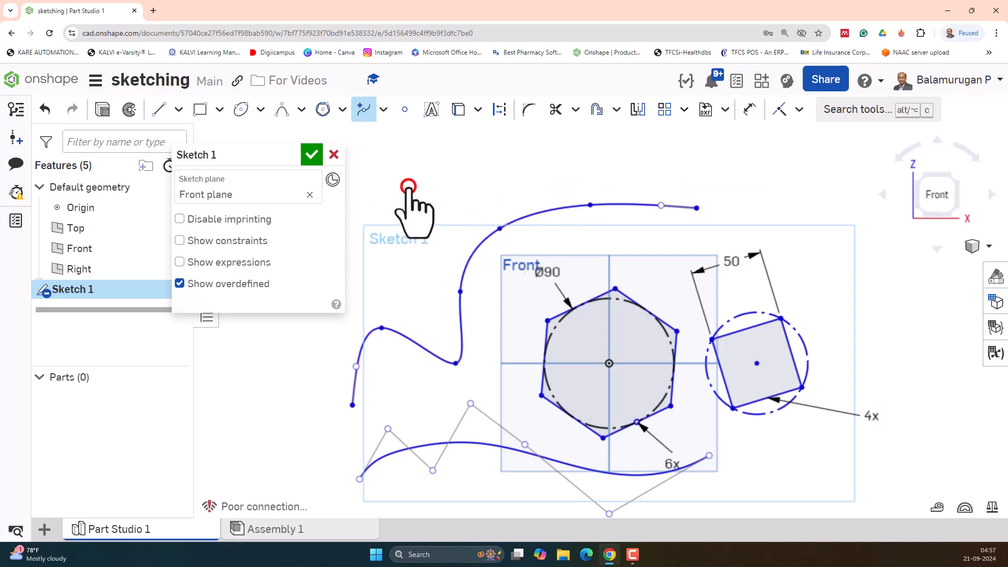
left_click(543, 212)
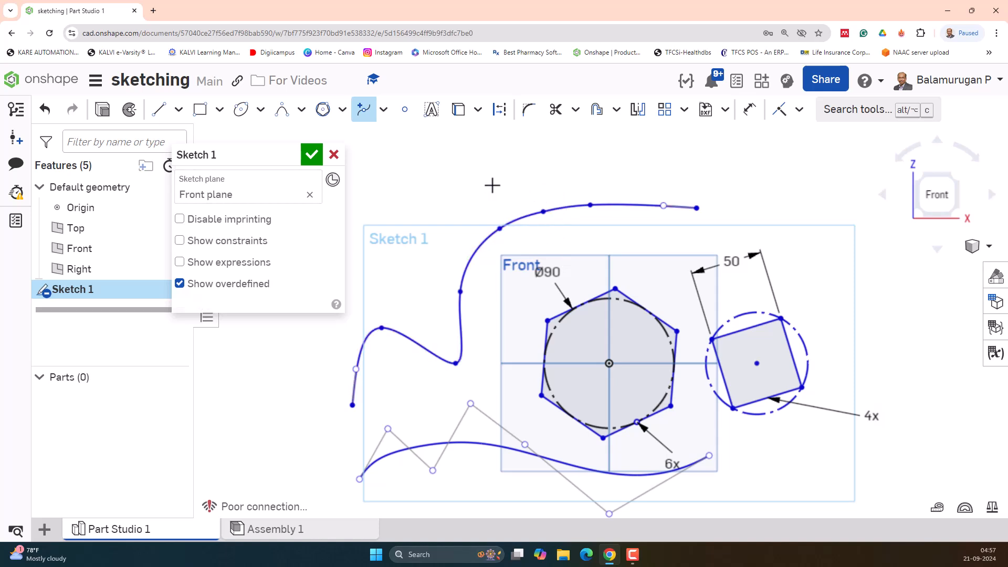
key("Escape")
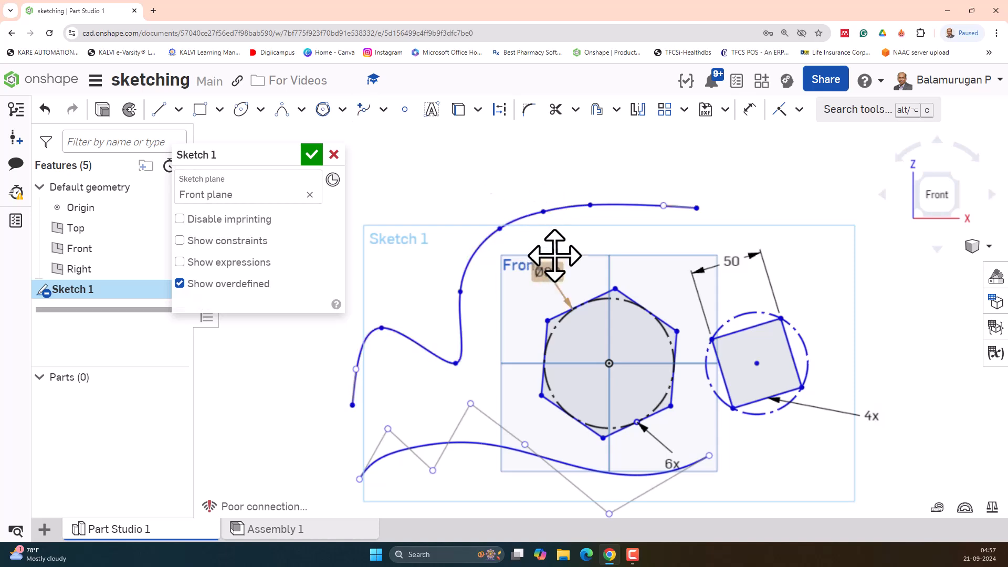
left_click(543, 212)
mouse_move(544, 213)
left_mouse_down()
mouse_move(555, 240)
mouse_move(549, 227)
left_mouse_up()
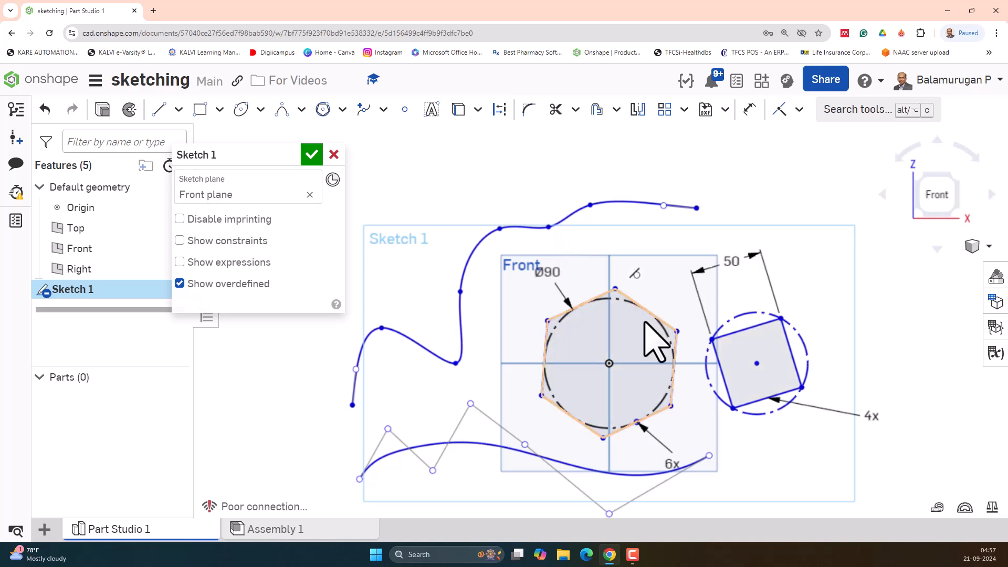
Step: Place three sketch points in the empty area, two below the Bezier curve and one below the square
left_click(383, 111)
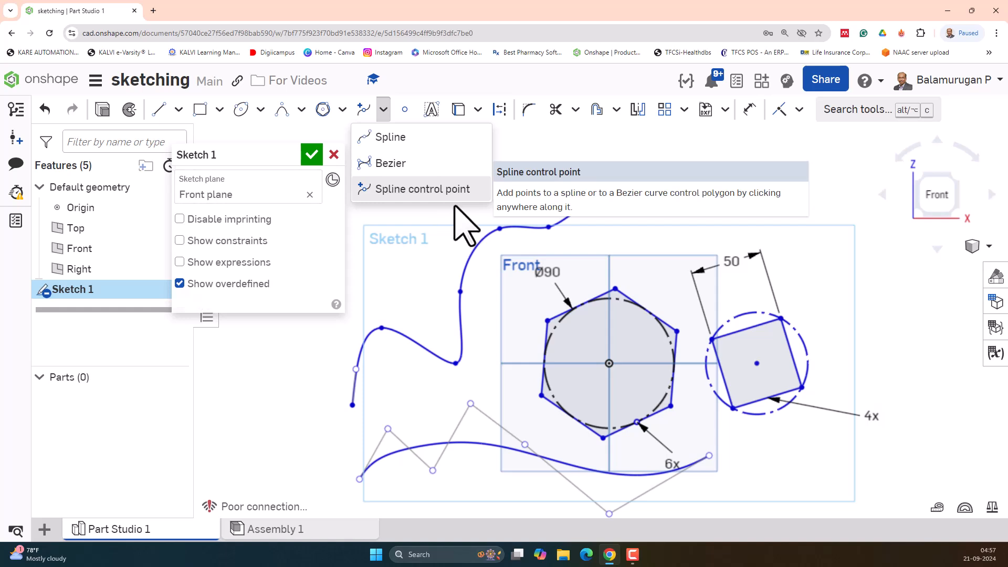
scroll(500, 234, "down", 3)
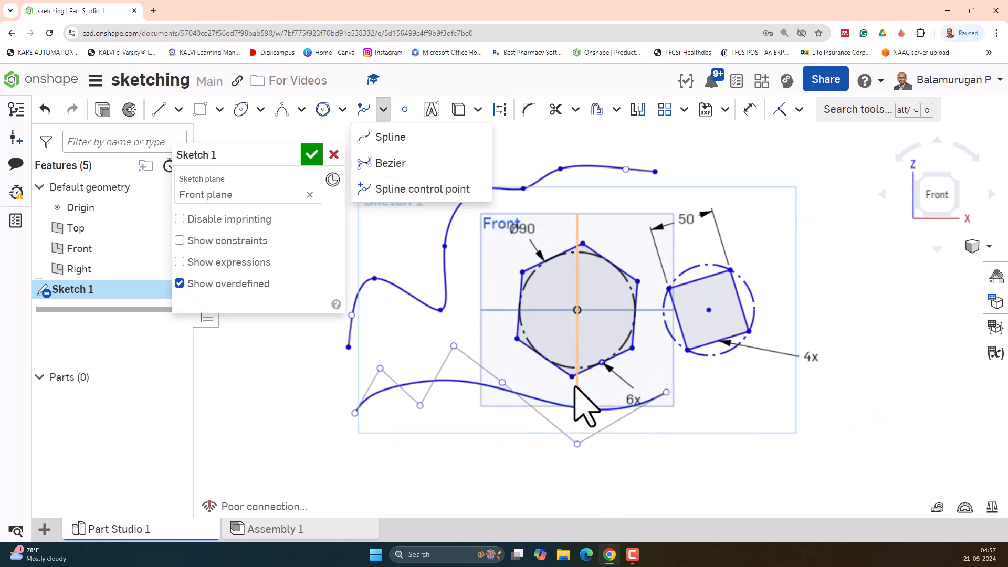
left_click(405, 110)
left_click(465, 445)
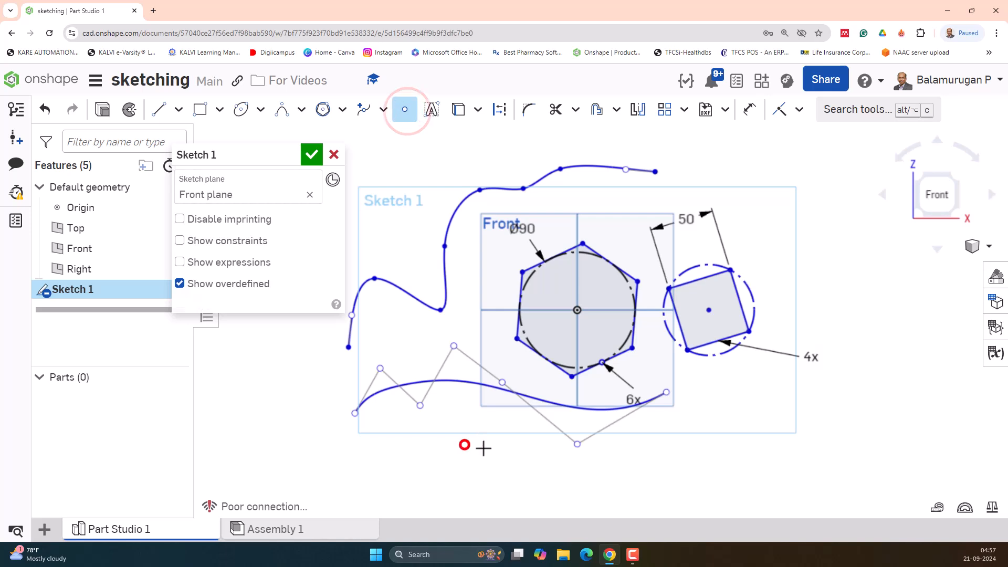
left_click(629, 445)
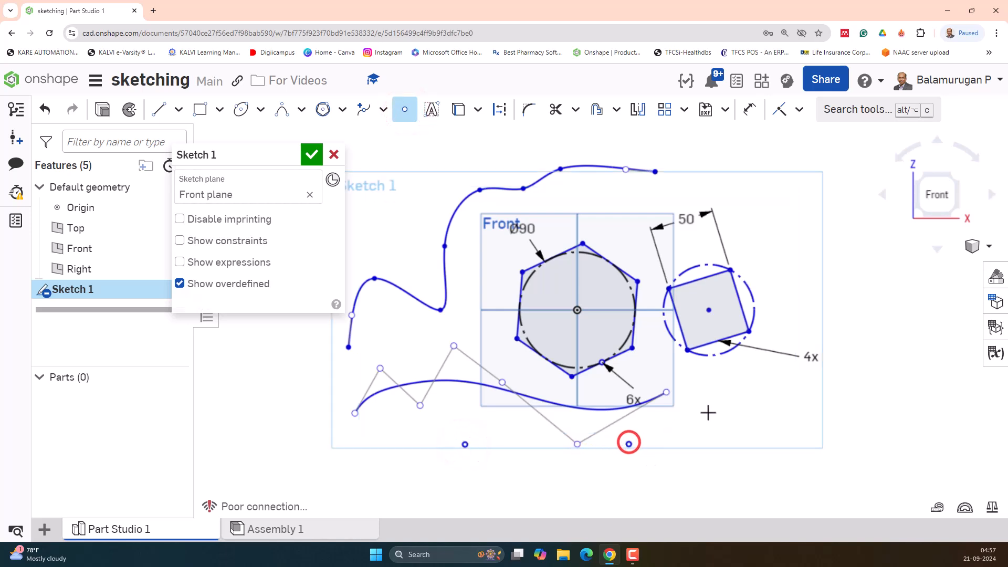
left_click(708, 411)
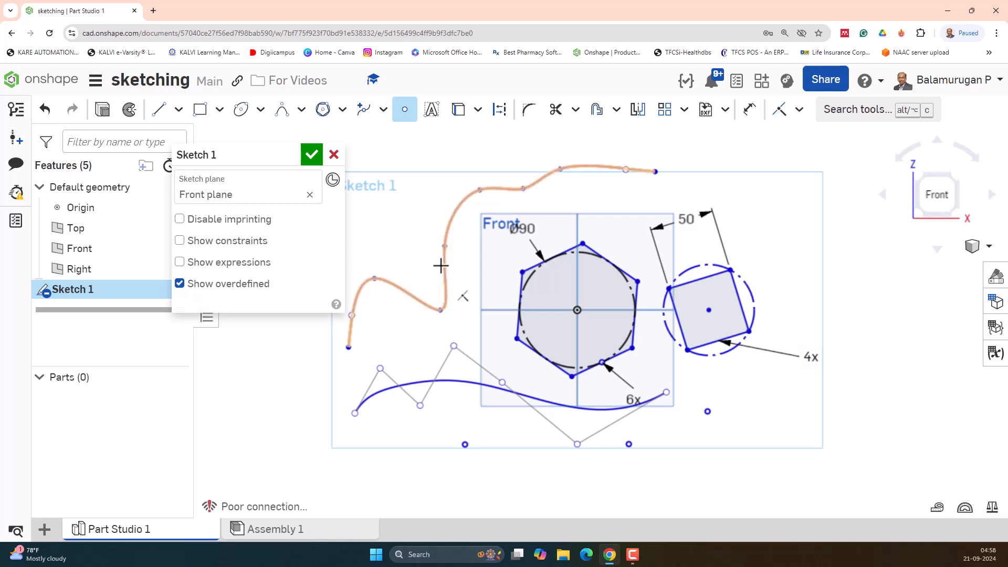
key("Escape")
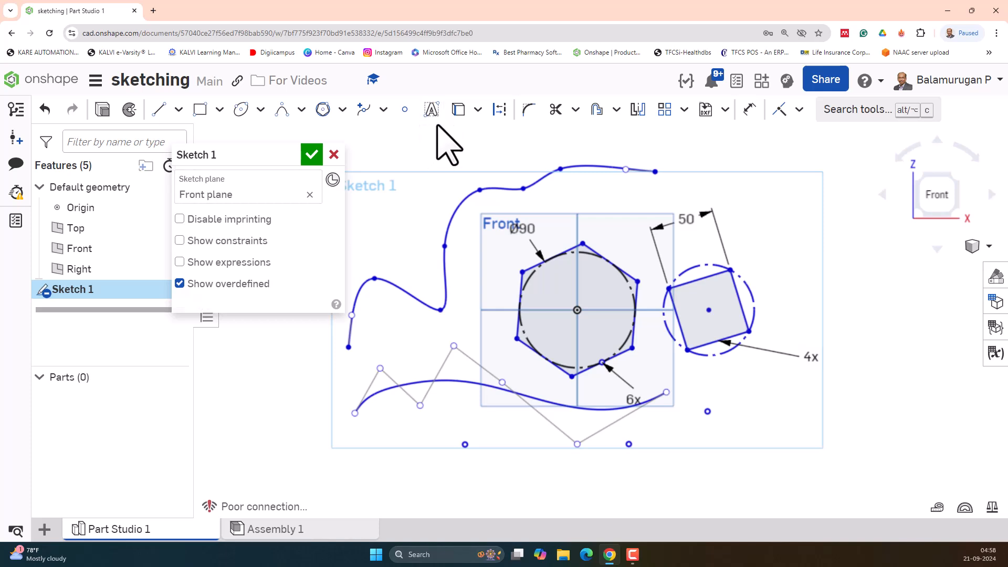
Step: Add the sketch text "KARE" in a box about 18 mm high, below the square and beside its nearest sketch point
left_click(431, 109)
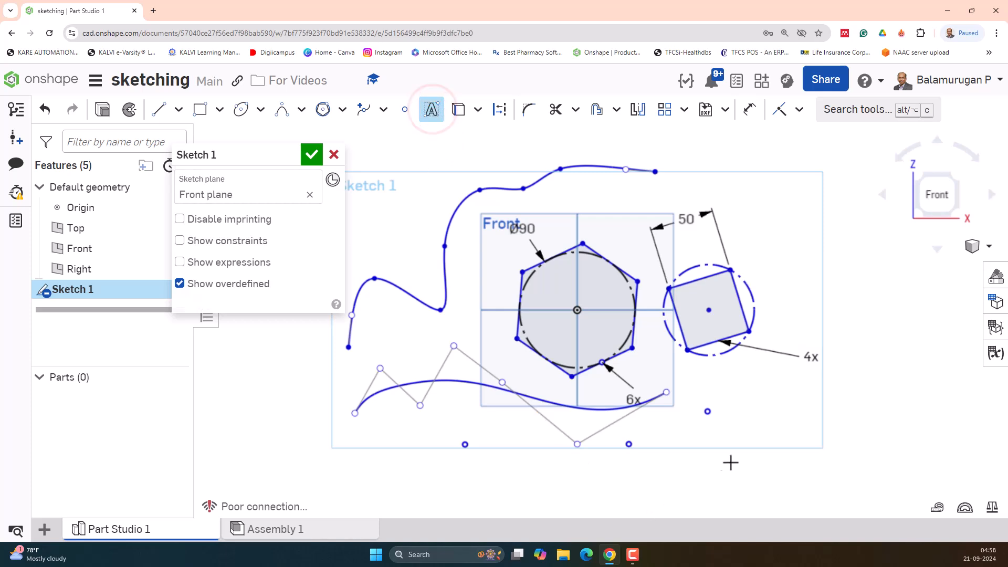
left_click(755, 396)
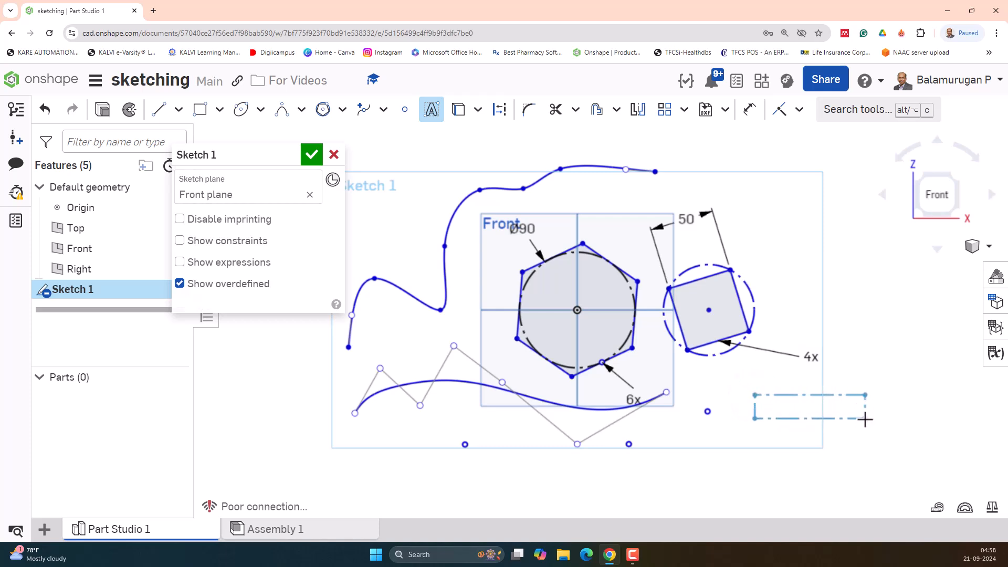
left_click(866, 418)
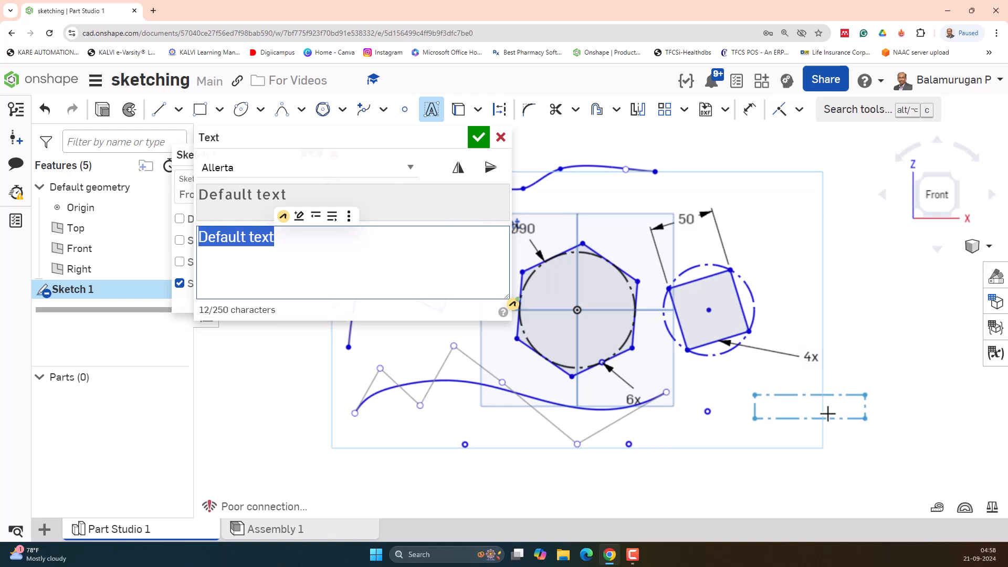
type("KARE")
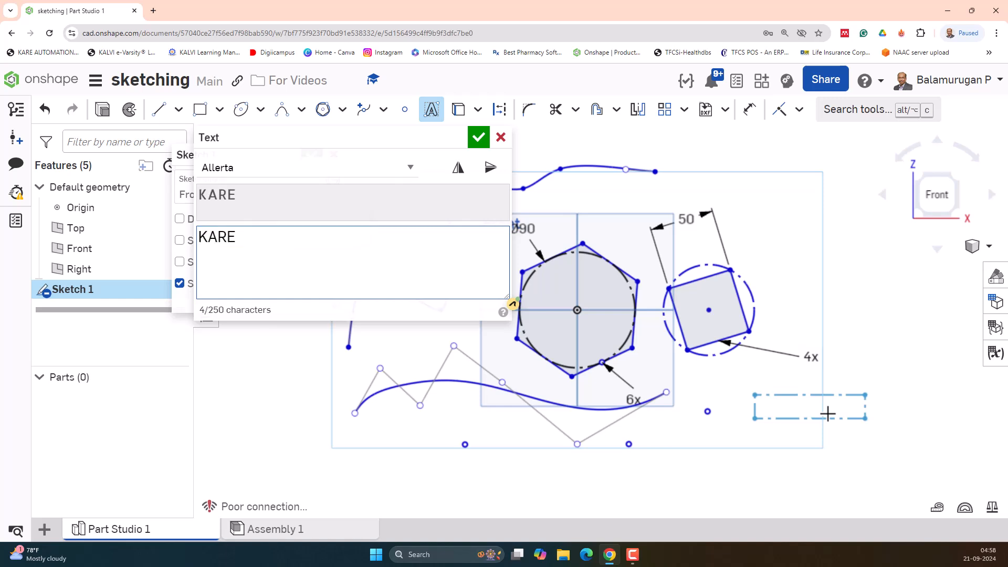
left_click(479, 138)
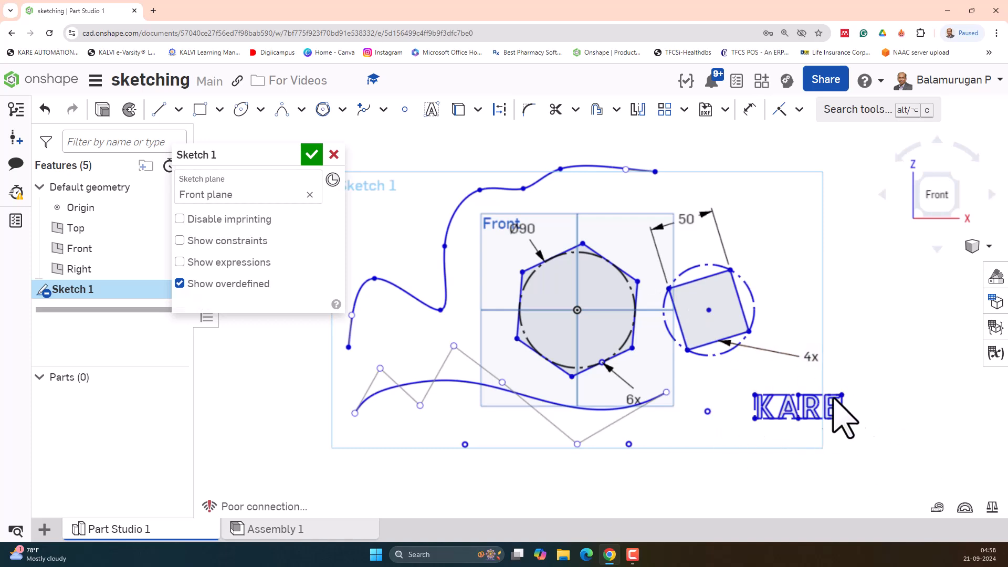
Step: Dimension the height of the KARE text box at 20 mm
scroll(833, 418, "up", 5)
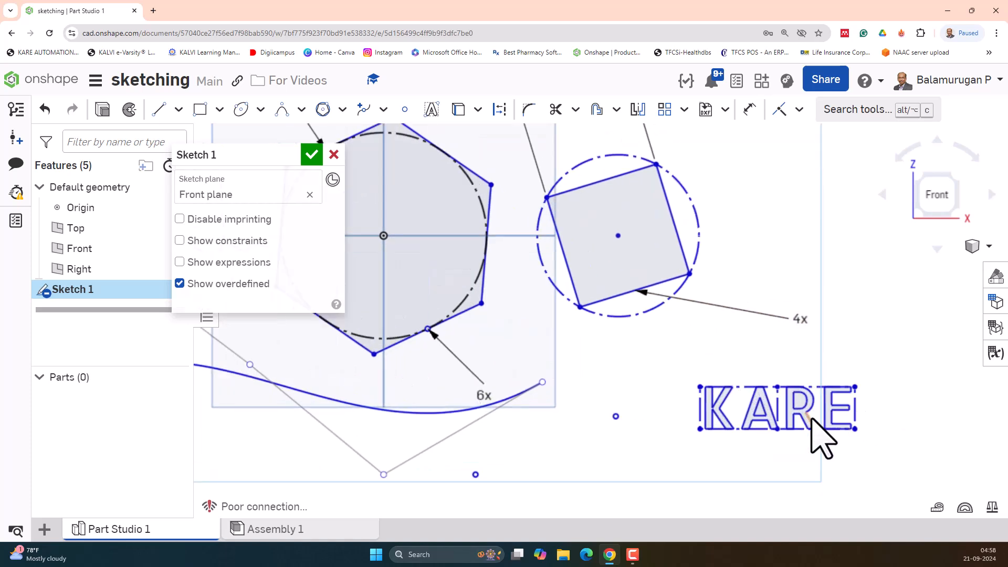
left_click(750, 111)
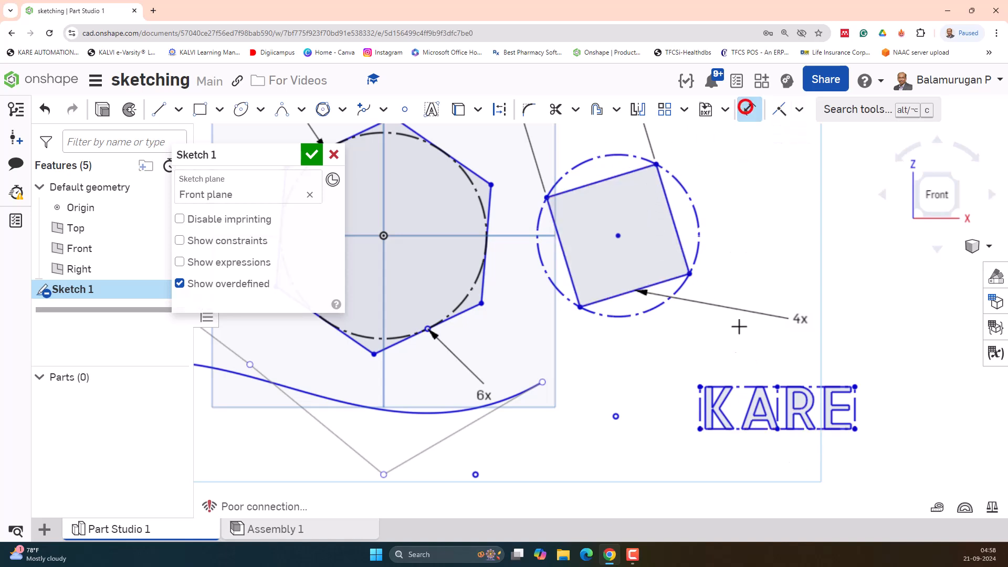
left_click(699, 409)
left_click(659, 409)
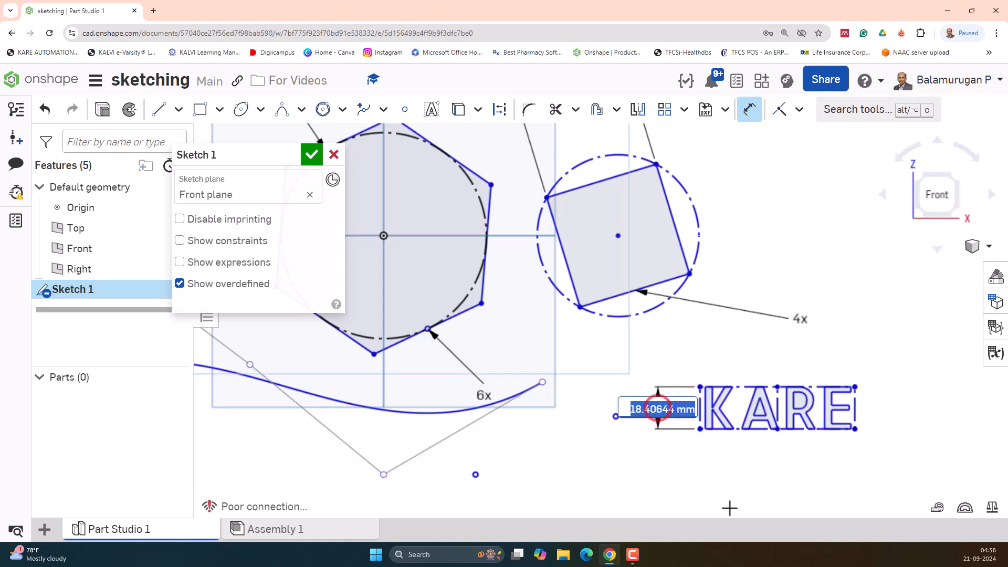
type("20")
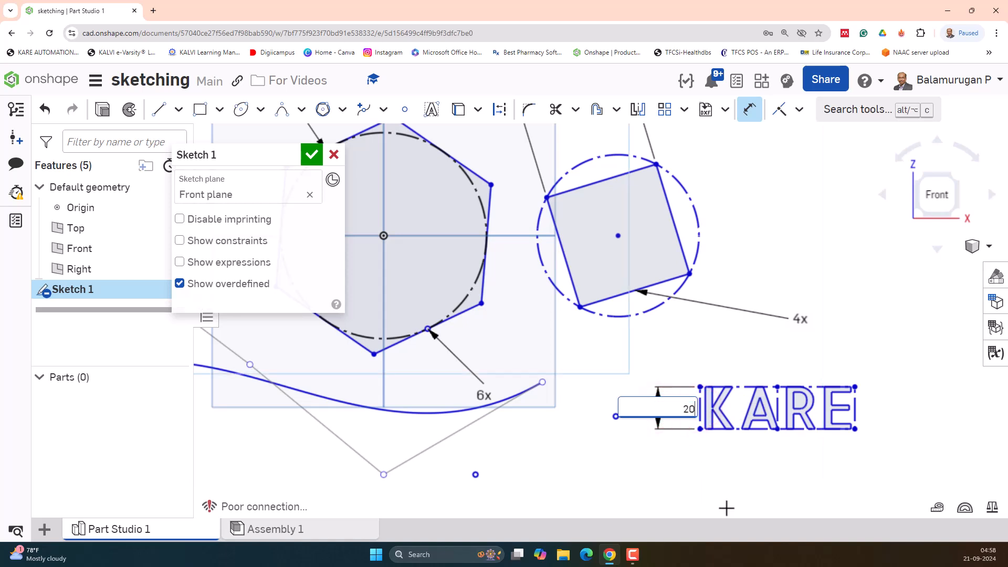
key("Return")
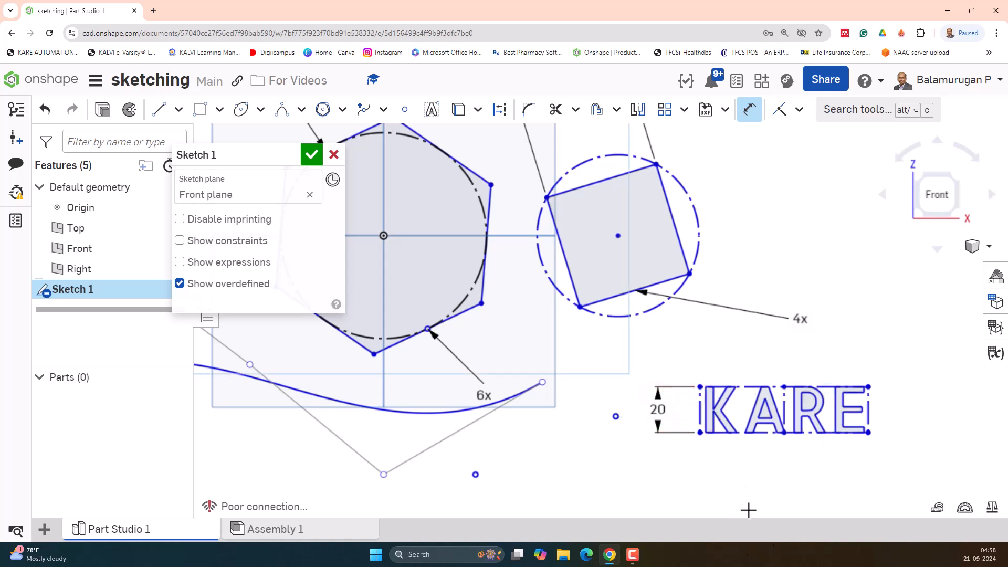
scroll(850, 468, "up", 3)
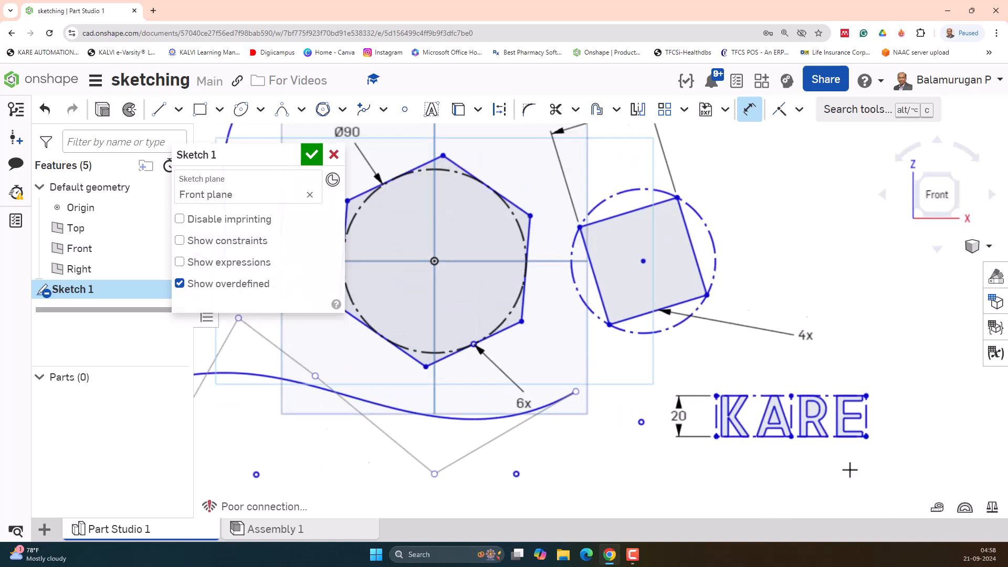
scroll(756, 446, "up", 3)
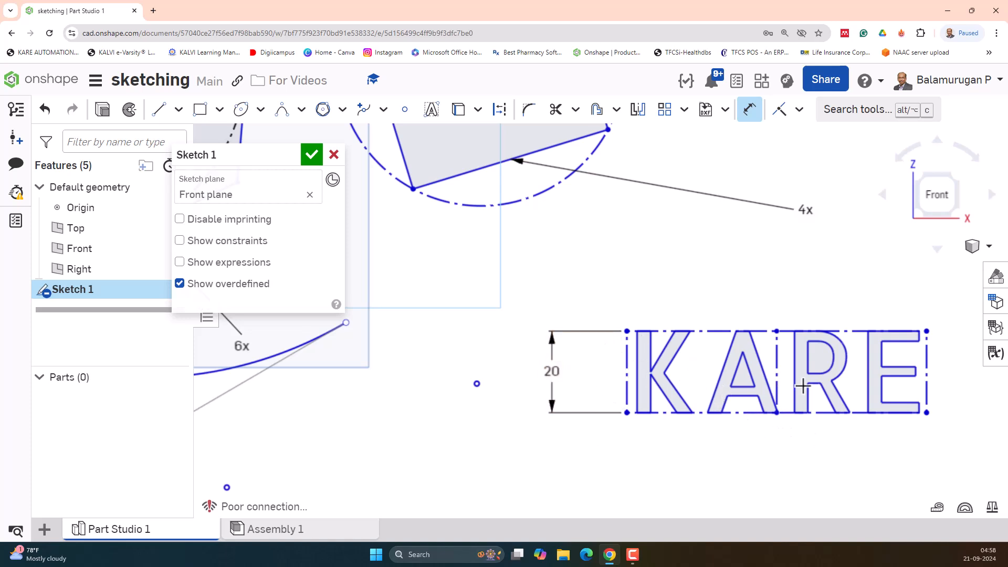
scroll(803, 387, "down", 3)
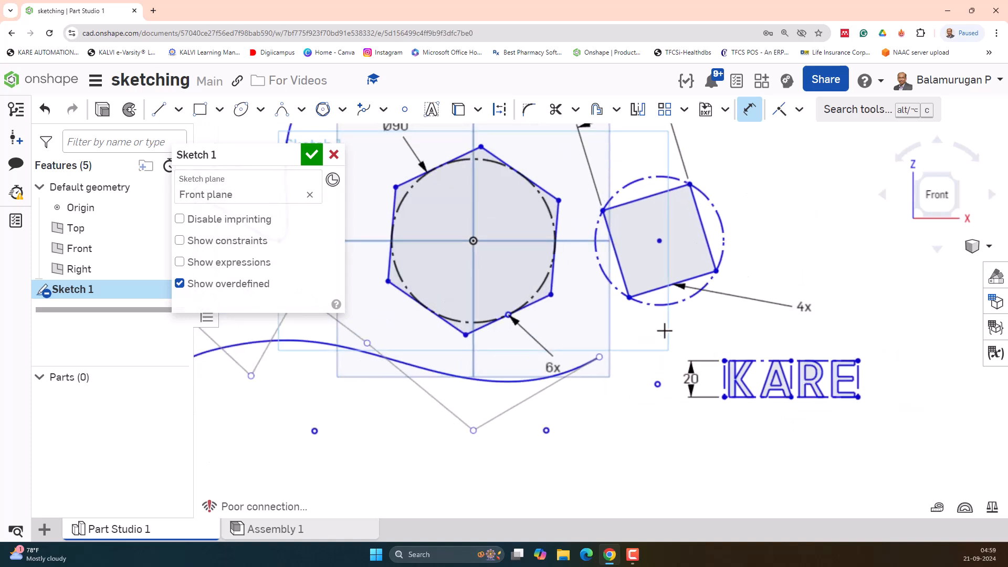
scroll(664, 330, "down", 2)
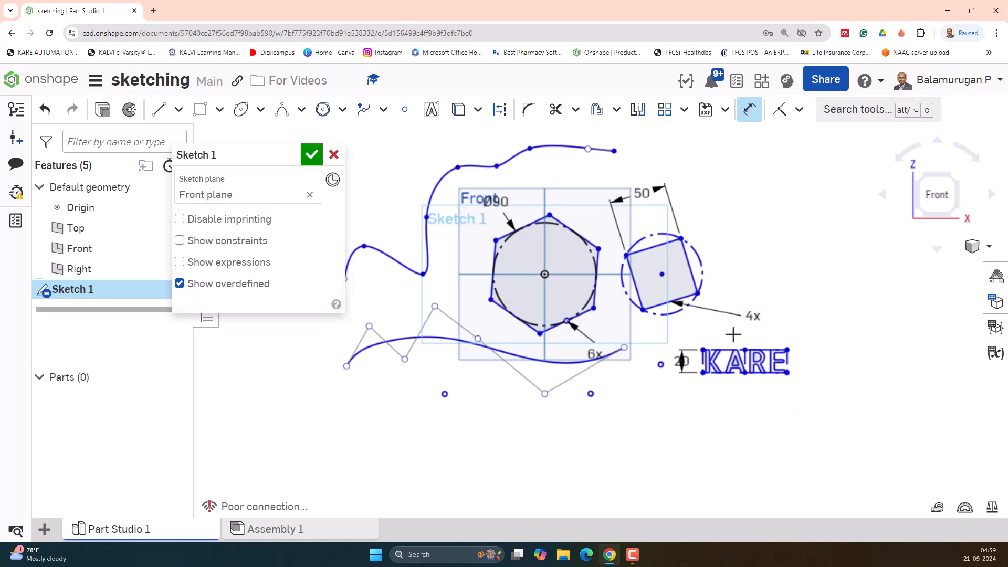
scroll(739, 344, "up", 5)
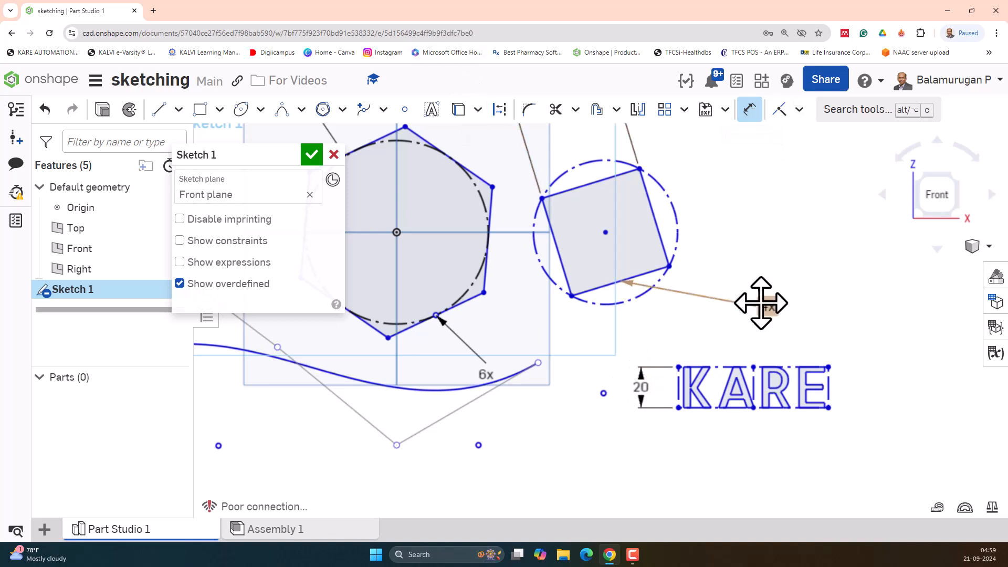
Step: Try to dimension the KARE text box's width at 80 mm, and delete that dimension
left_click(766, 364)
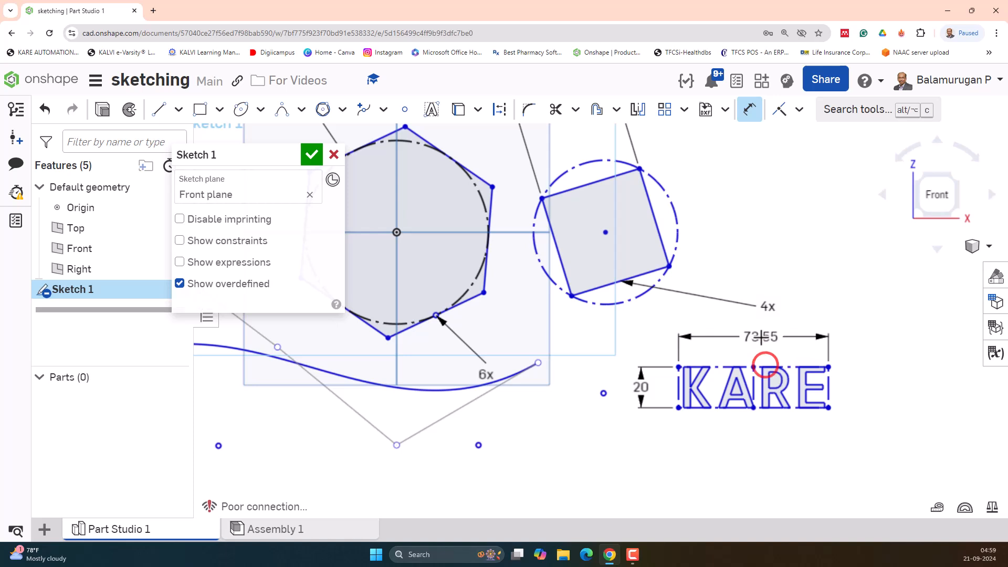
left_click(755, 338)
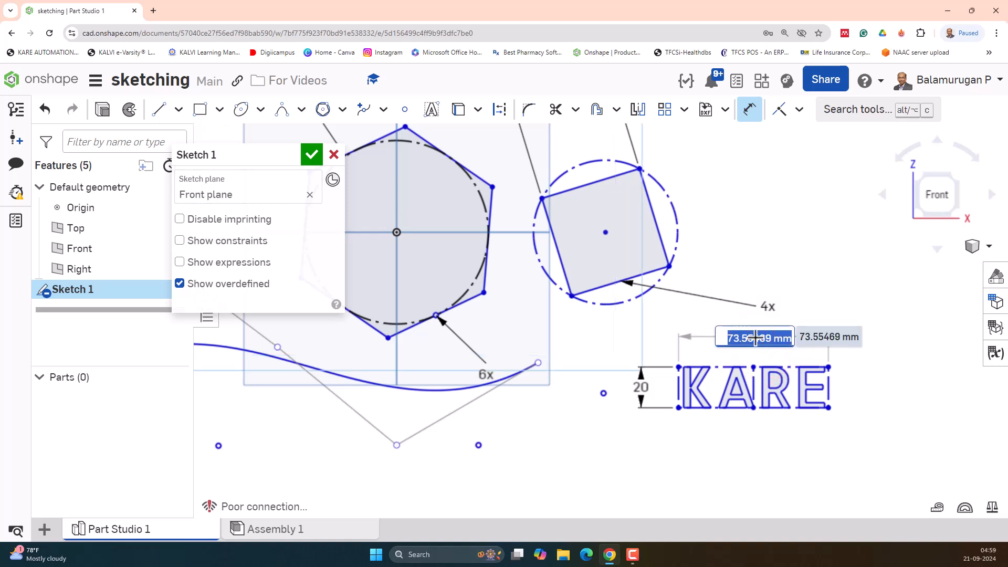
type("80")
key("Return")
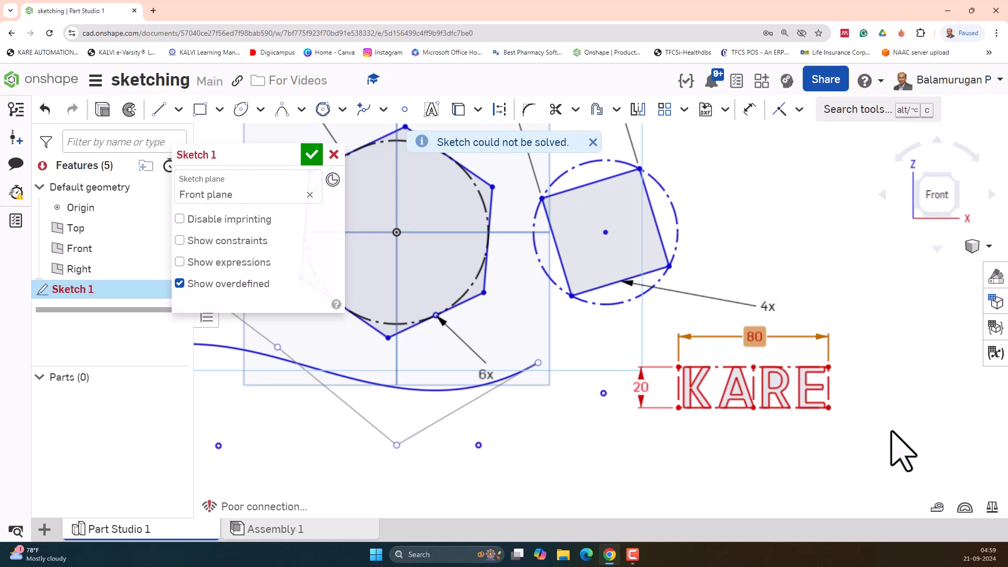
key("Delete")
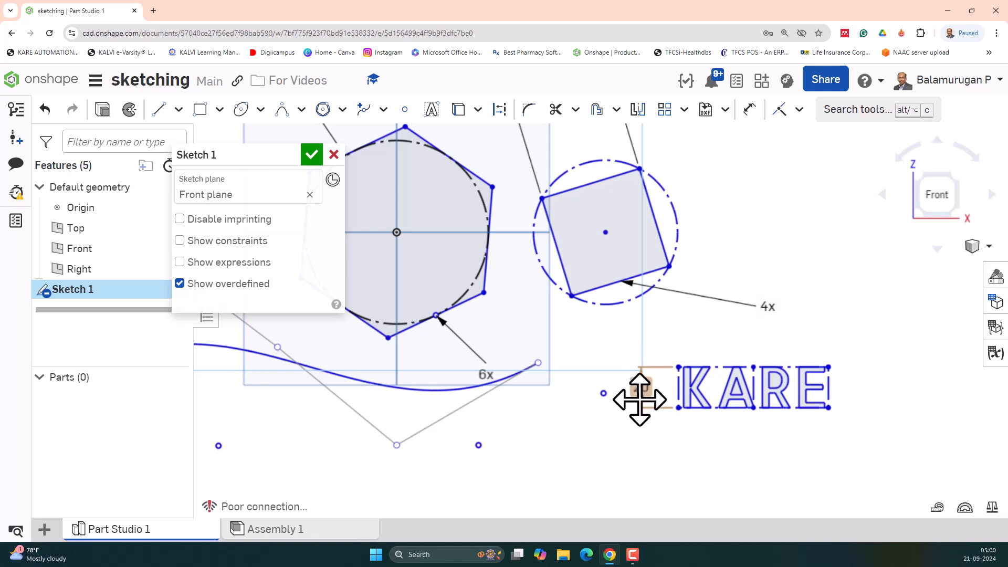
Step: Sketch a centre-point circle with a 100 mm diameter in the empty area above the square
scroll(640, 401, "down", 1)
scroll(652, 435, "down", 5)
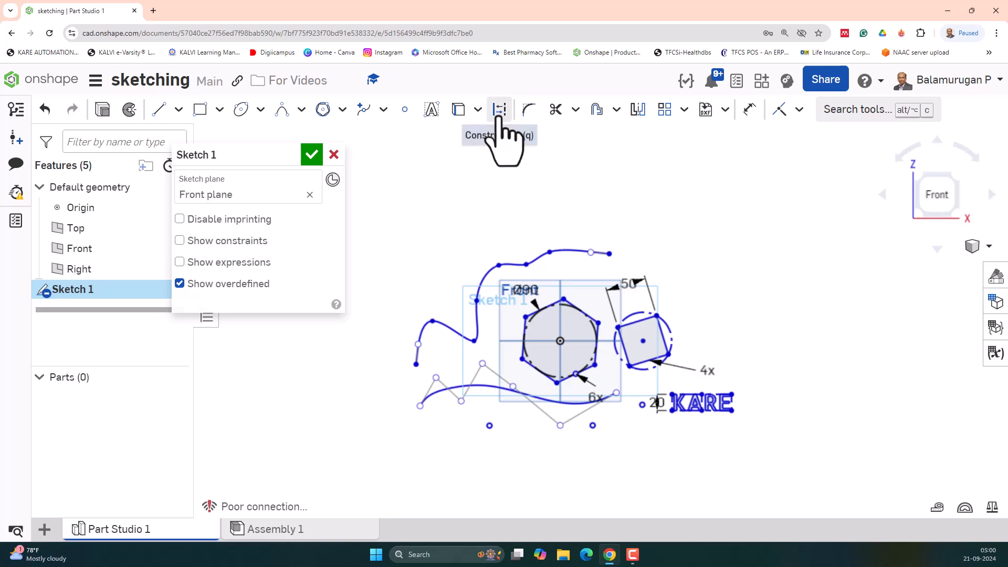
left_click(260, 110)
left_click(270, 137)
left_click(696, 213)
left_click(738, 243)
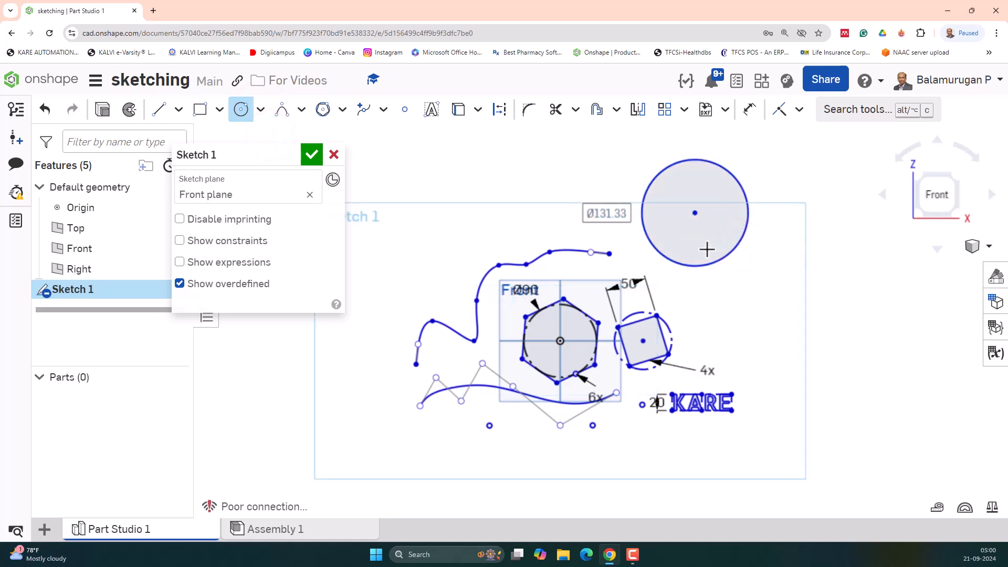
type("100")
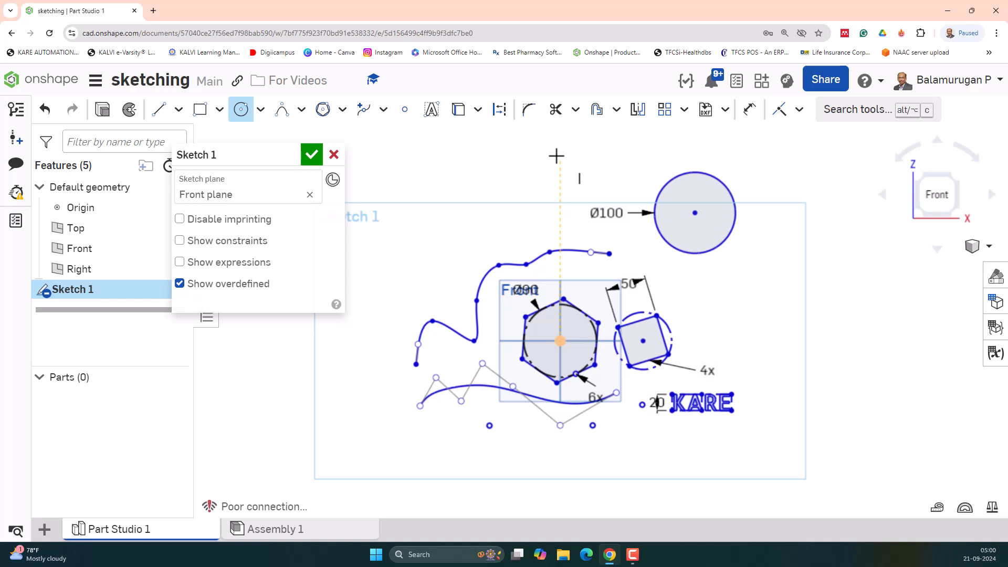
Step: Convert the 100 mm circle to construction geometry and switch it back to regular geometry
left_click(668, 182)
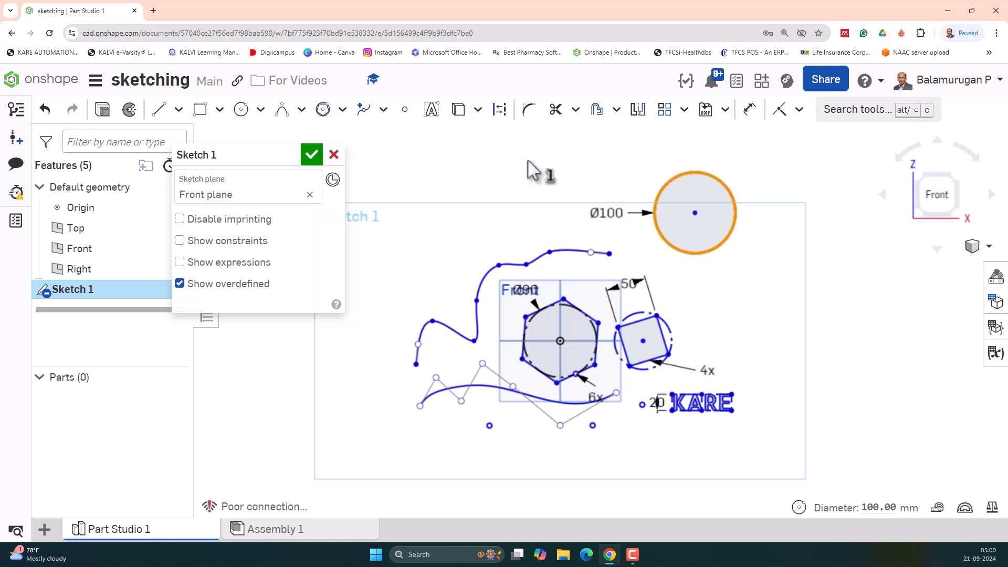
left_click(499, 109)
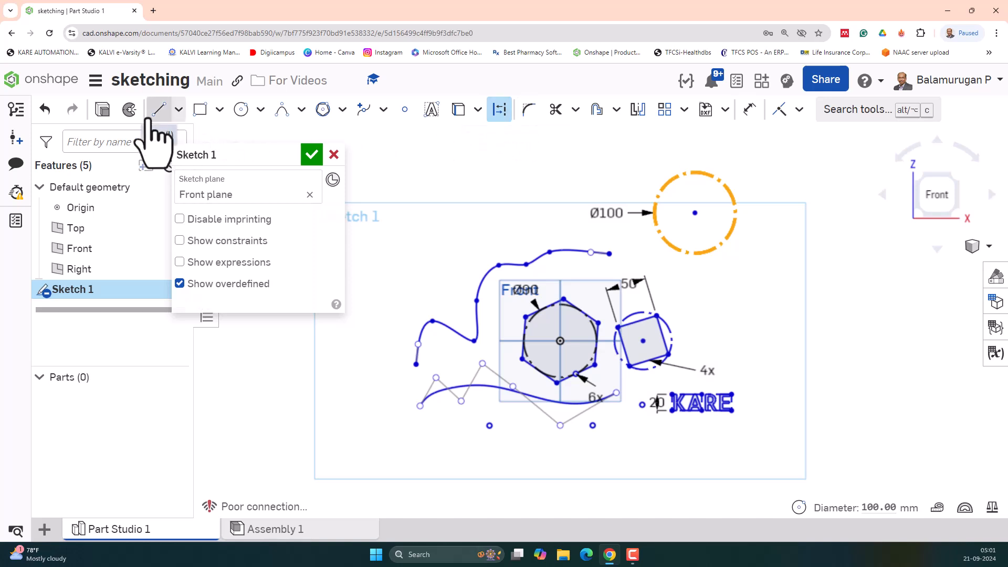
left_click(496, 107)
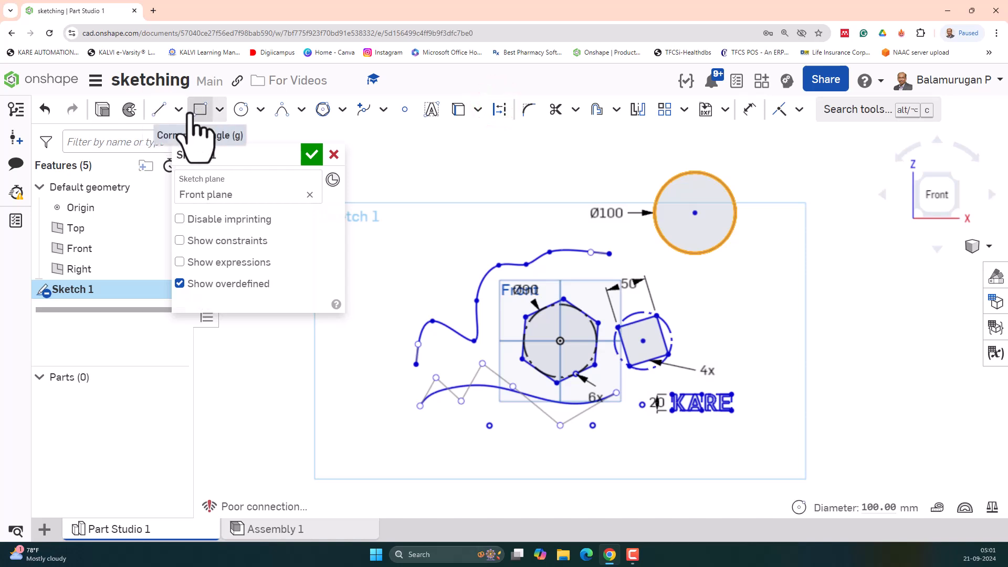
Step: Sketch an open chain of five connected construction lines in the empty area to the right of the square and the KARE text
left_click(156, 111)
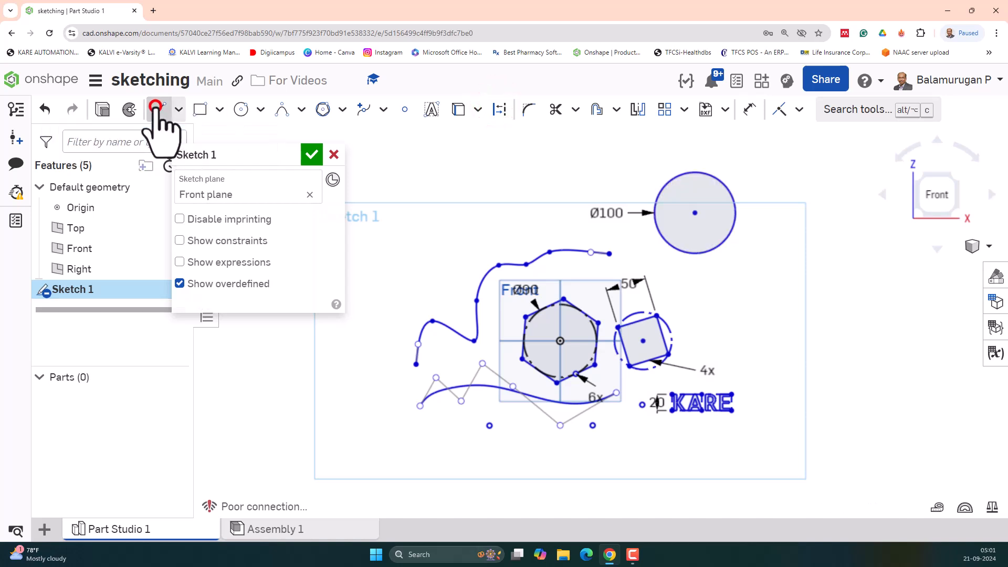
left_click(501, 111)
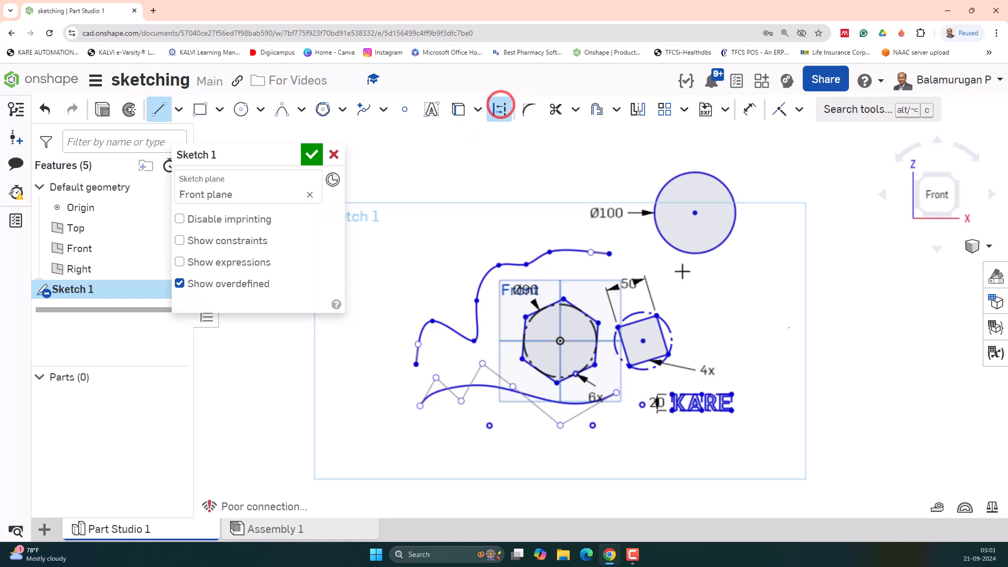
left_click(765, 295)
left_click(906, 294)
left_click(898, 418)
left_click(829, 393)
left_click(848, 342)
left_click(766, 334)
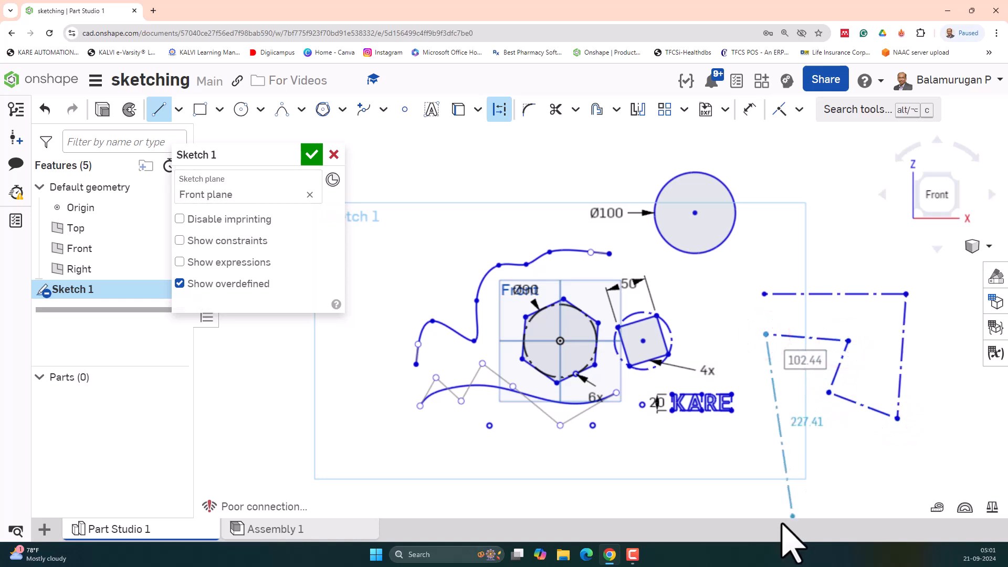
key("Escape")
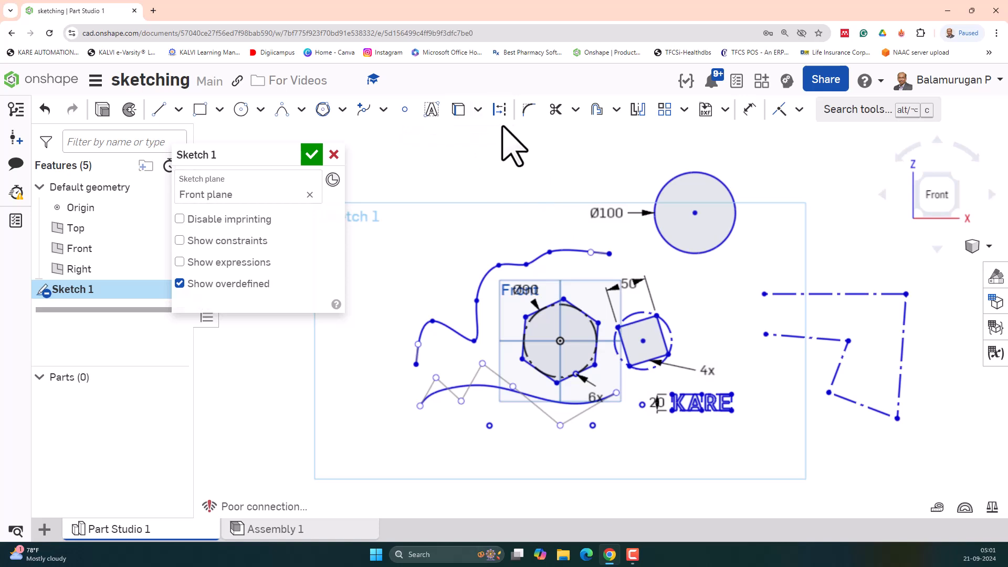